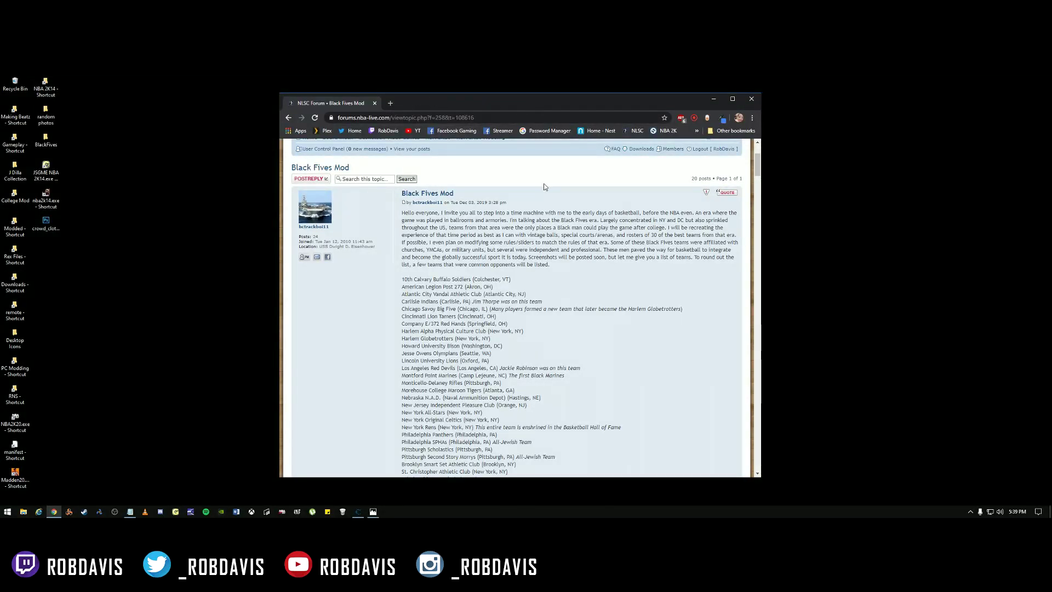
Open the BlackFives folder from the desktop.
scroll(545, 187, down, 4)
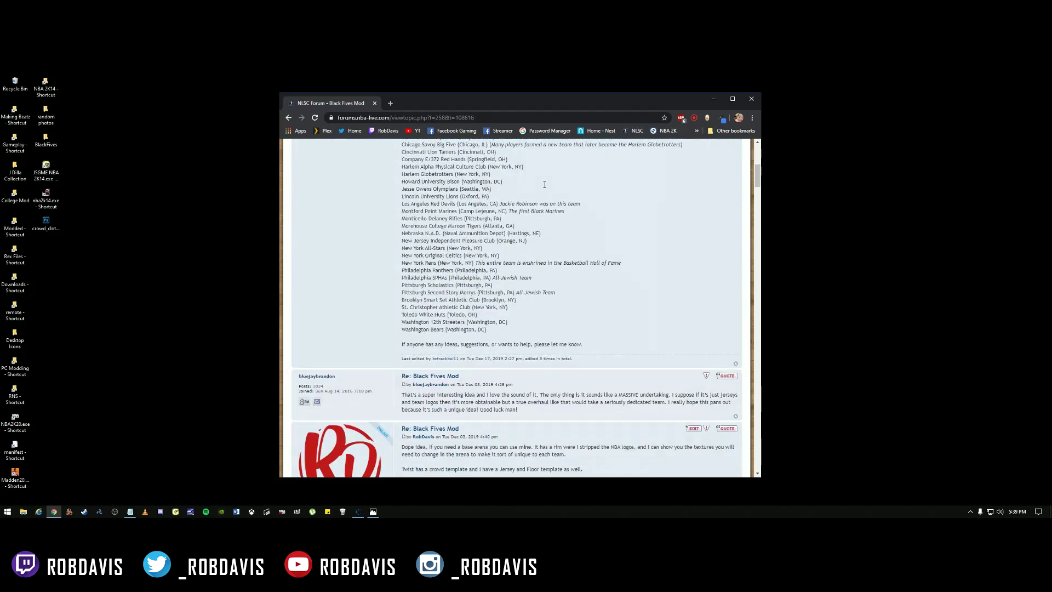
scroll(576, 219, up, 5)
scroll(576, 220, down, 3)
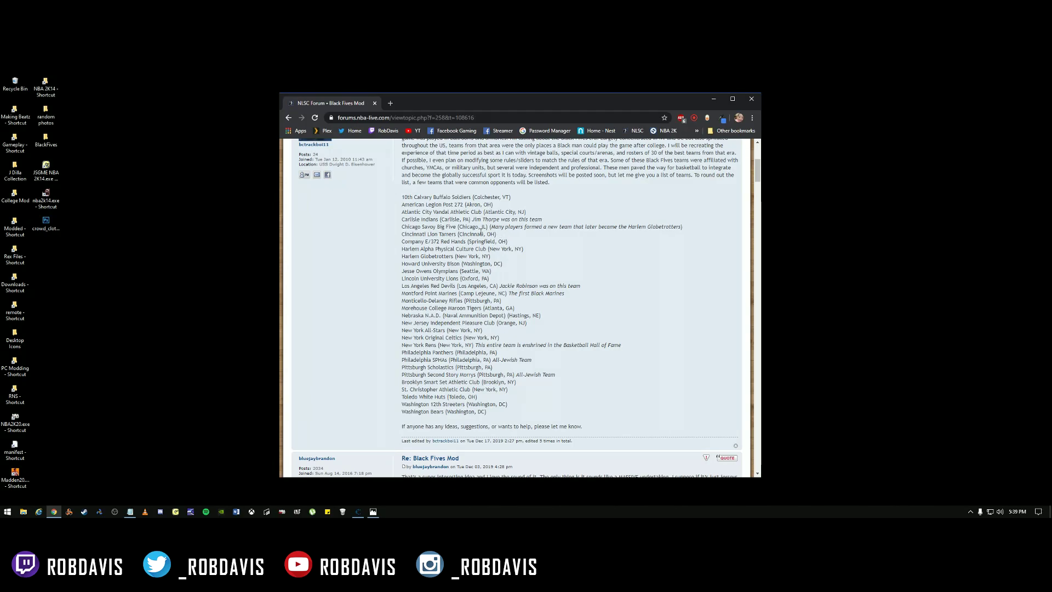
double_click(46, 142)
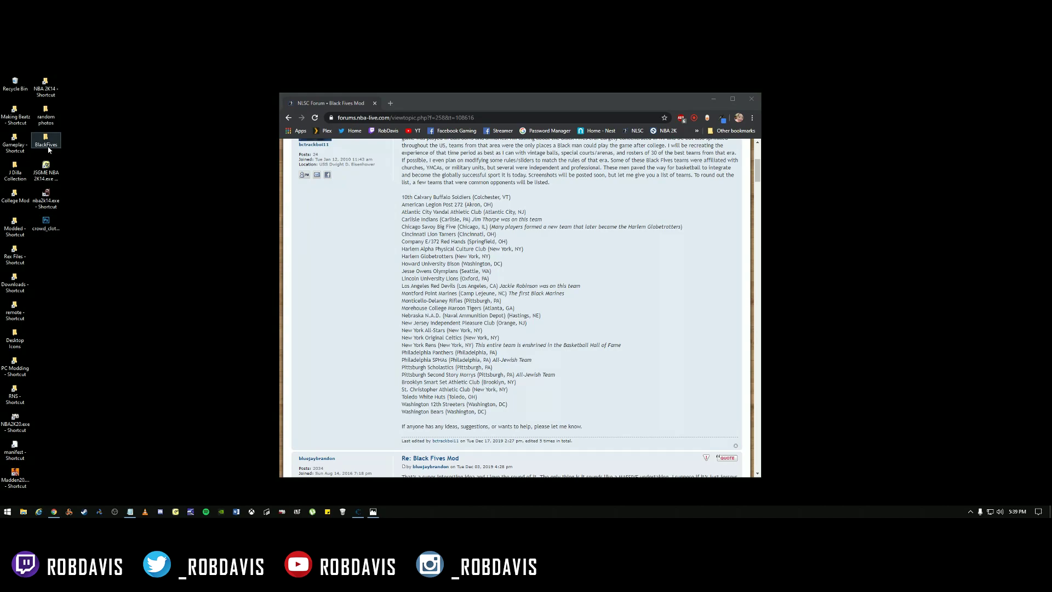
Bring up the NBA2K20.exe desktop shortcut's menu to reach its file location.
click(530, 188)
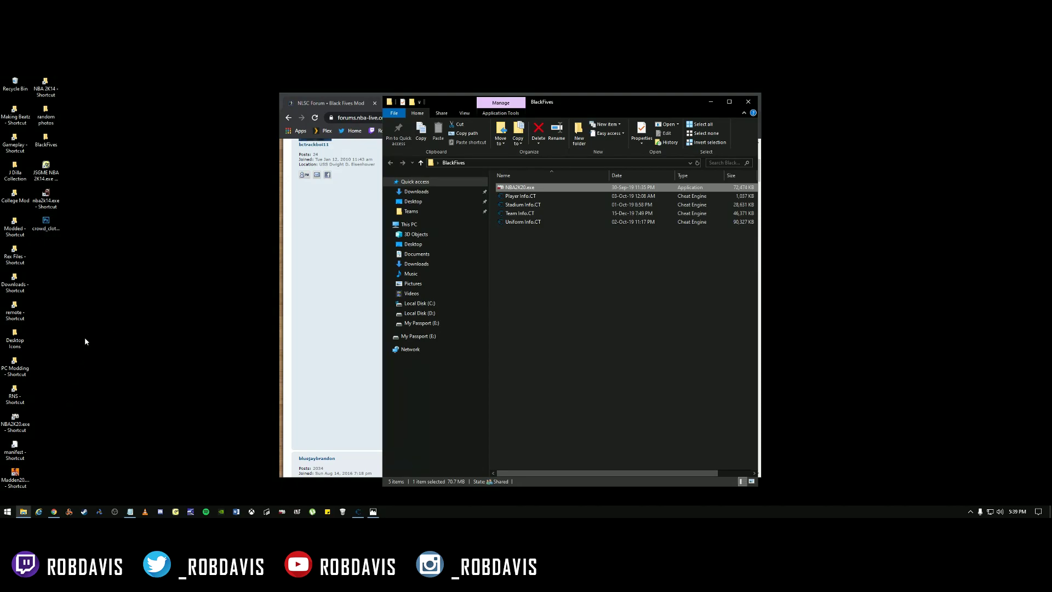
click(610, 265)
click(117, 211)
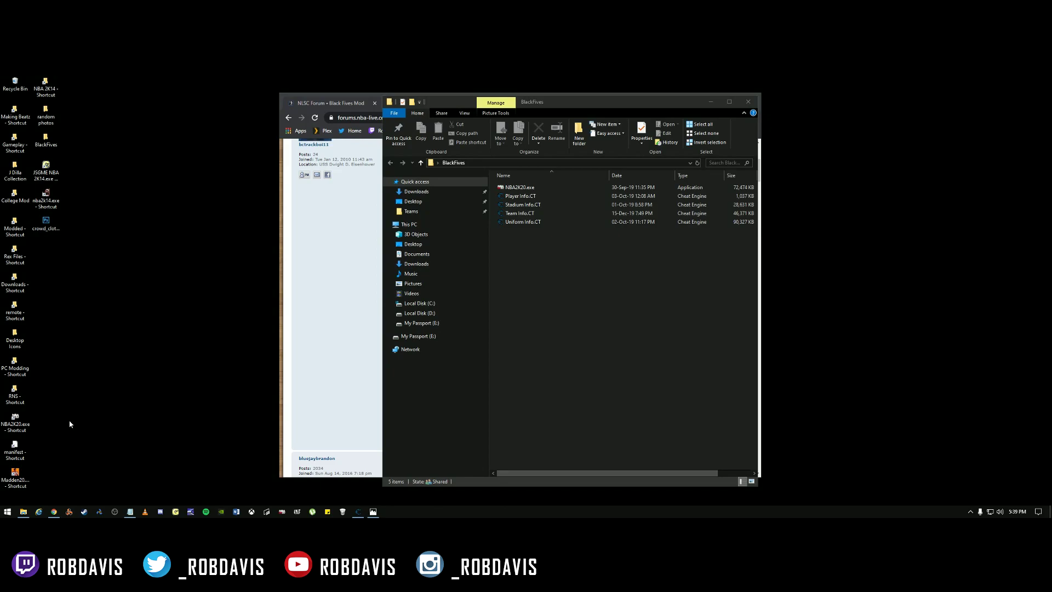
right_click(10, 433)
Open the NBA 2K20 install folder and move its window to the left.
click(32, 175)
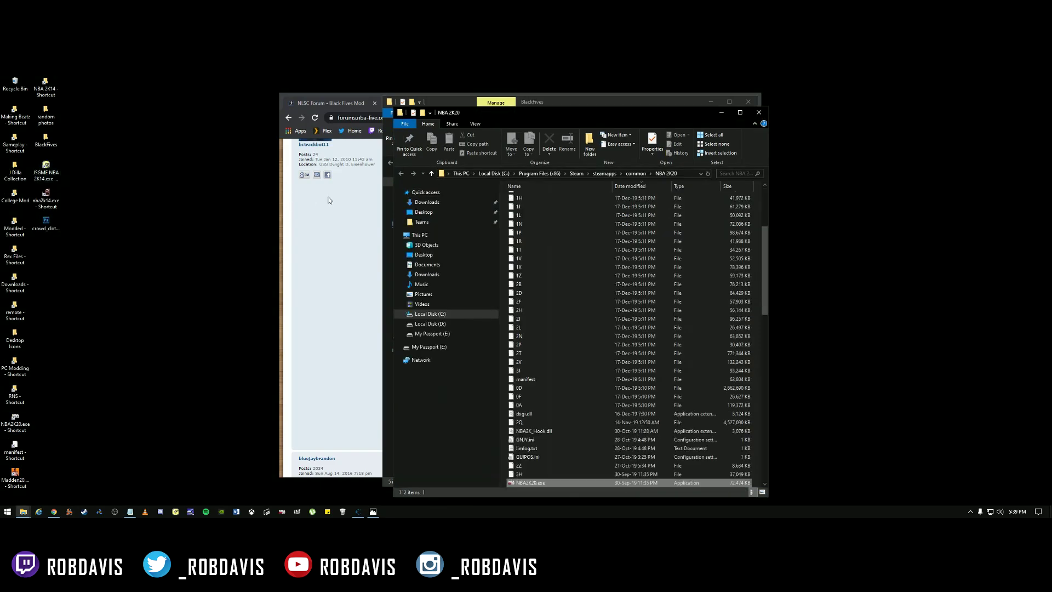
drag(548, 112, 228, 91)
scroll(249, 255, down, 5)
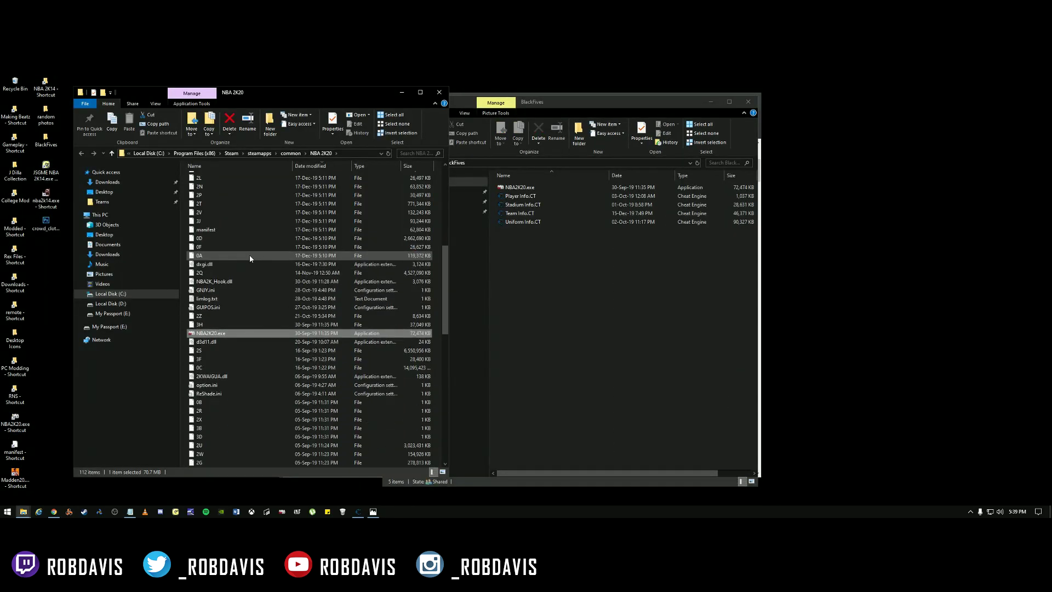
scroll(250, 257, down, 4)
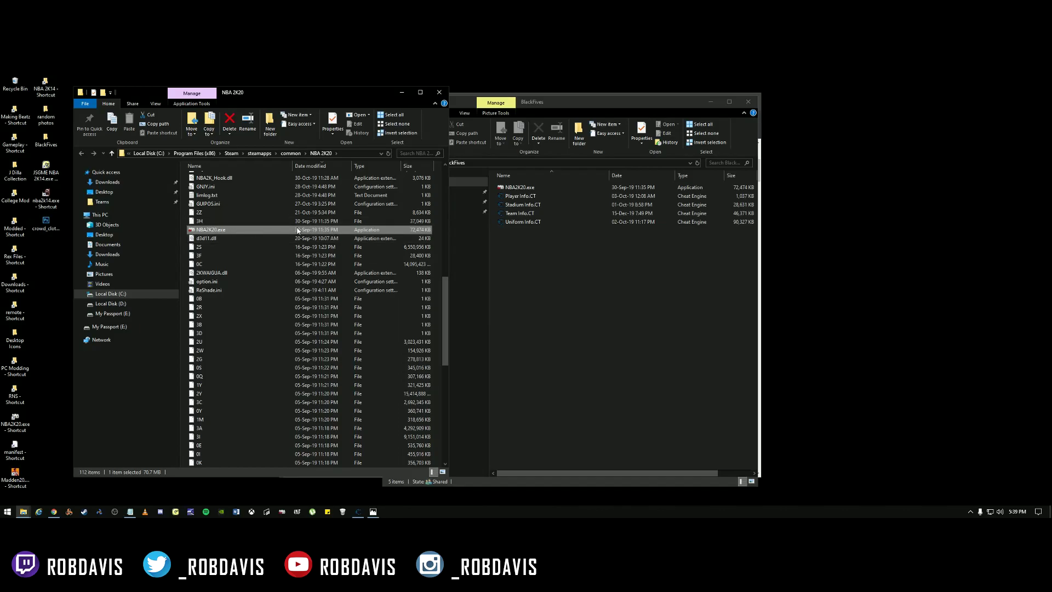
scroll(242, 231, down, 8)
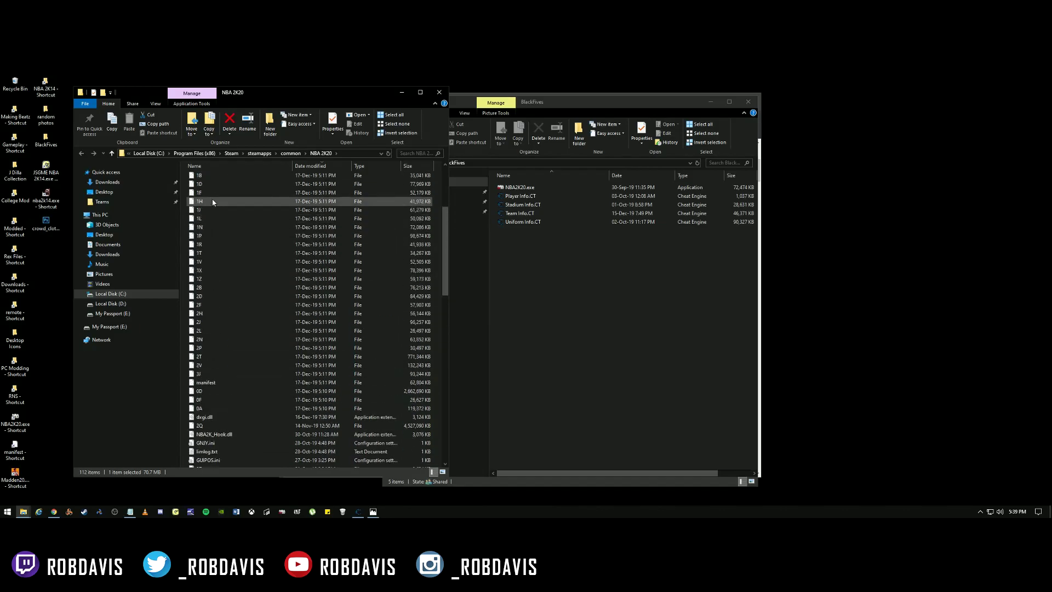
scroll(248, 372, down, 3)
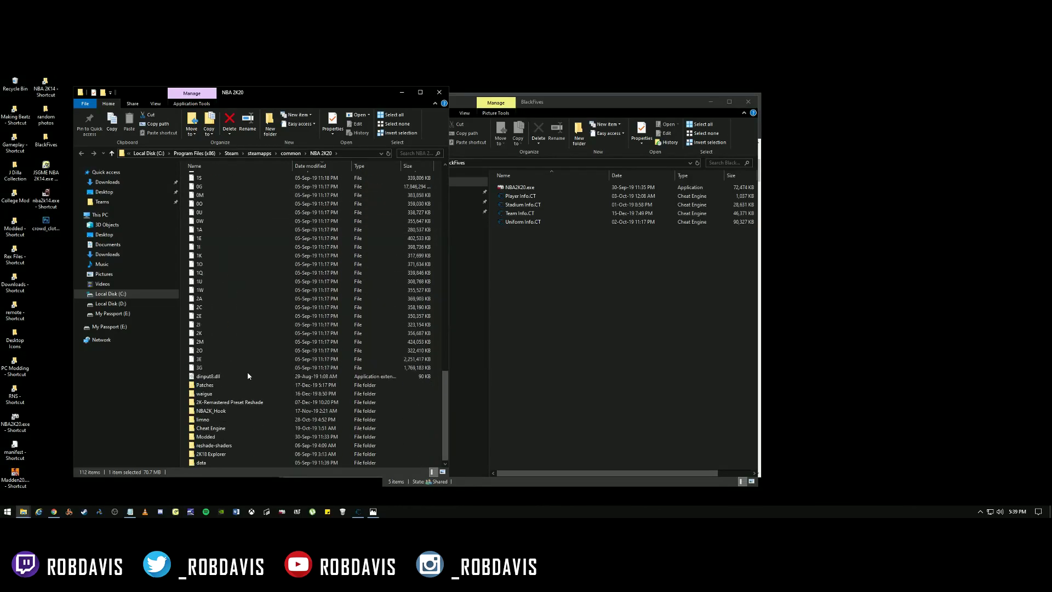
Check the Patches\9.0 folder, return to the game folder, and select NBA2K20.exe in BlackFives.
double_click(222, 385)
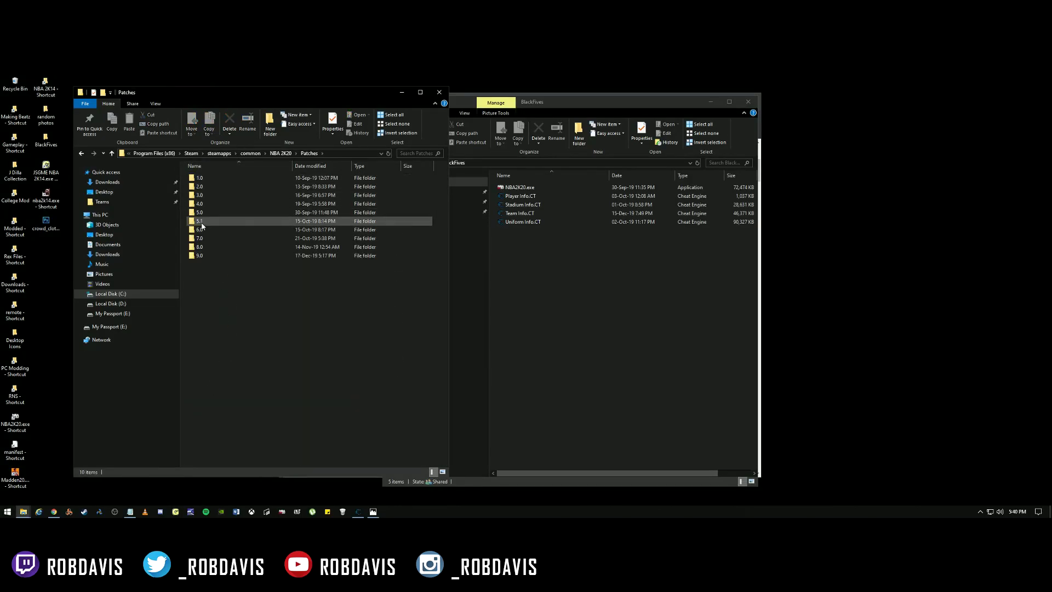
double_click(219, 261)
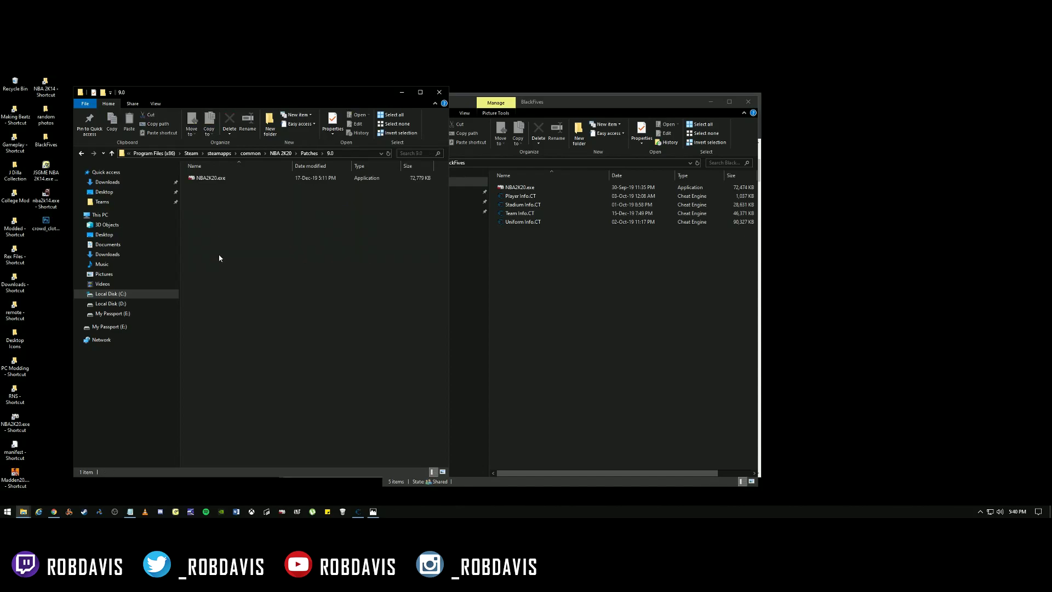
click(81, 154)
click(81, 153)
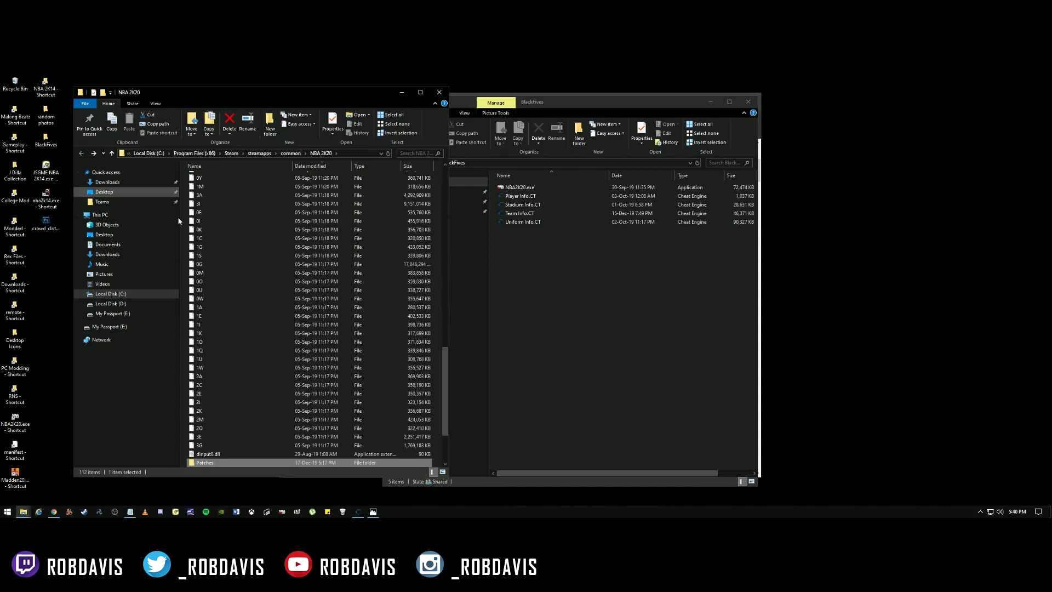
click(515, 187)
Close the NBA 2K20 install-folder window, shift BlackFives left, and bring the forum thread forward.
scroll(248, 242, up, 5)
click(257, 248)
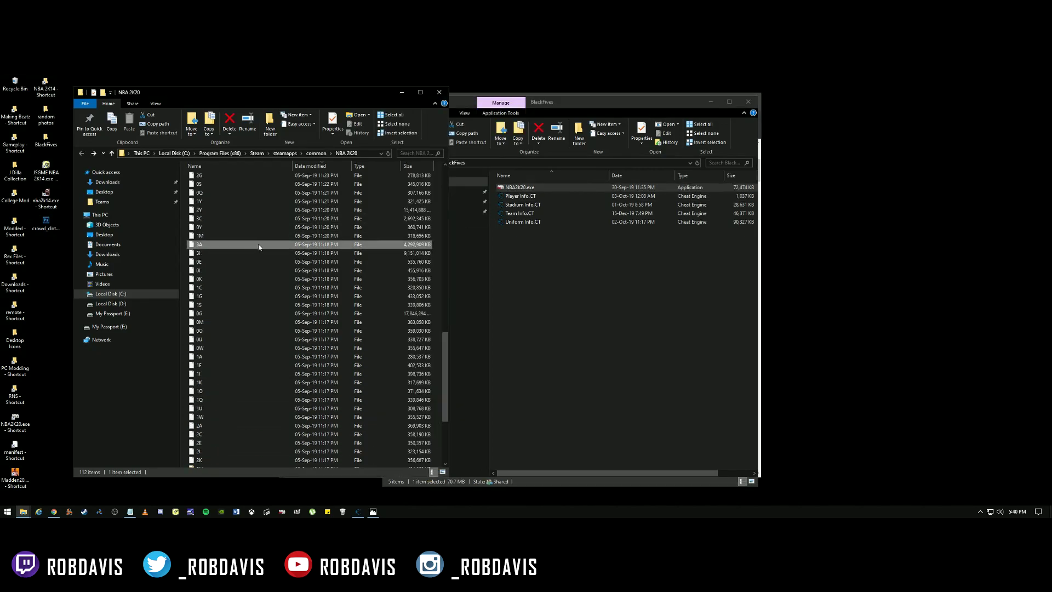
scroll(209, 359, up, 11)
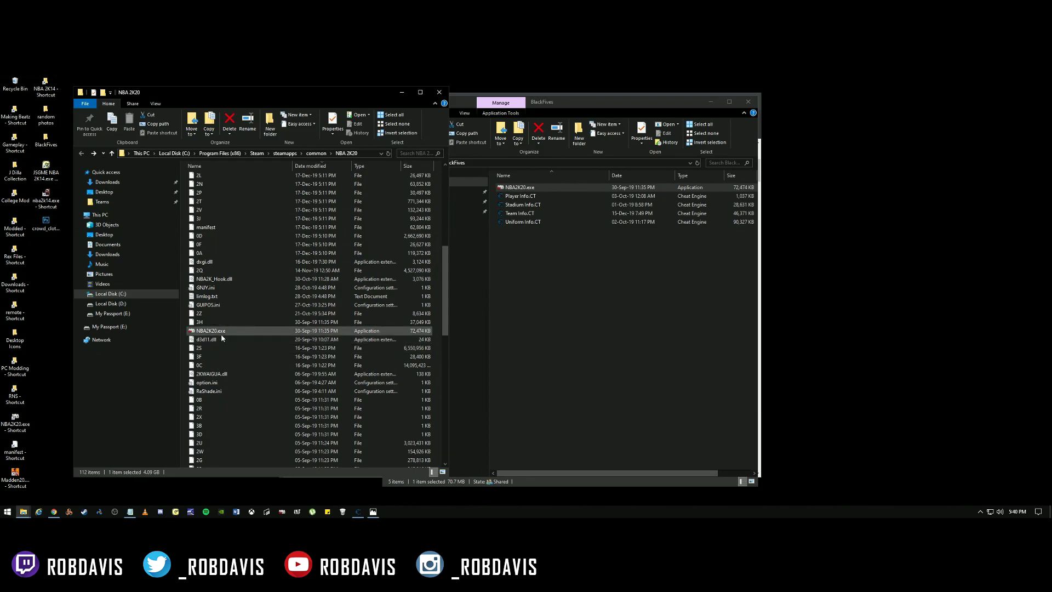
click(346, 332)
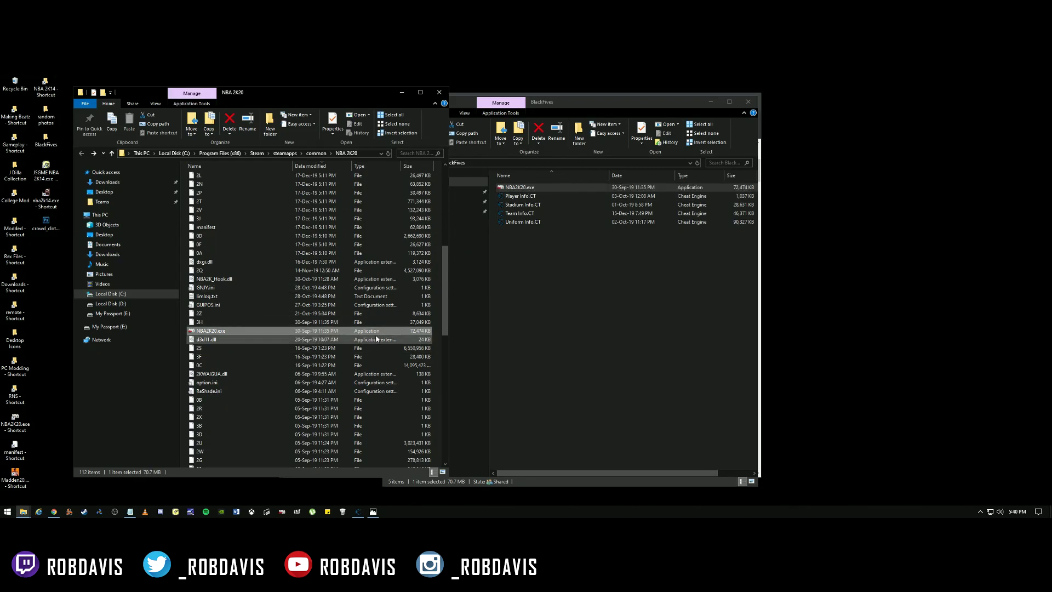
drag(293, 104, 300, 97)
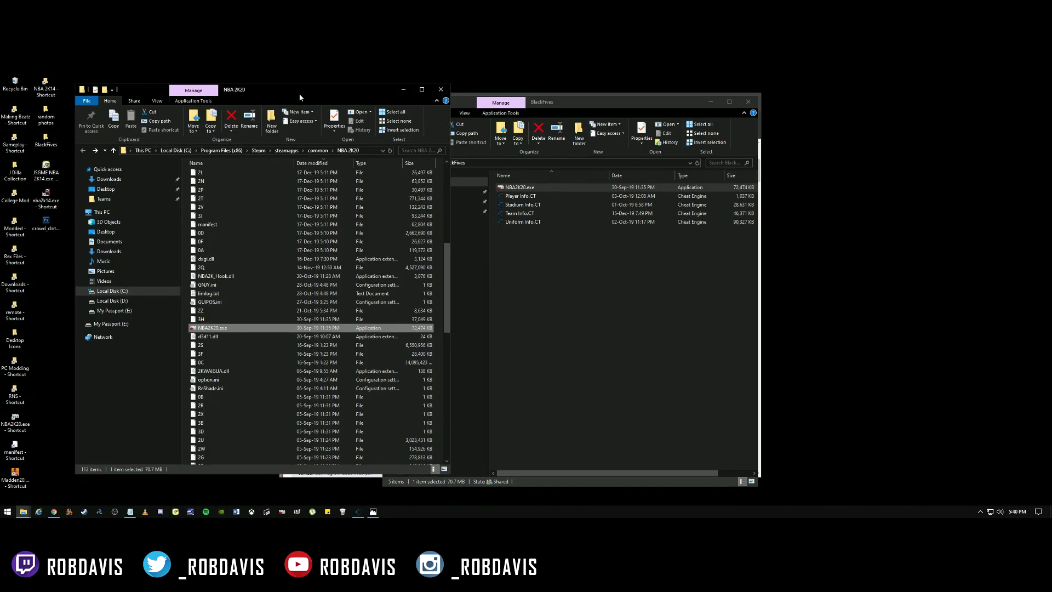
click(441, 90)
drag(617, 94, 333, 92)
click(598, 100)
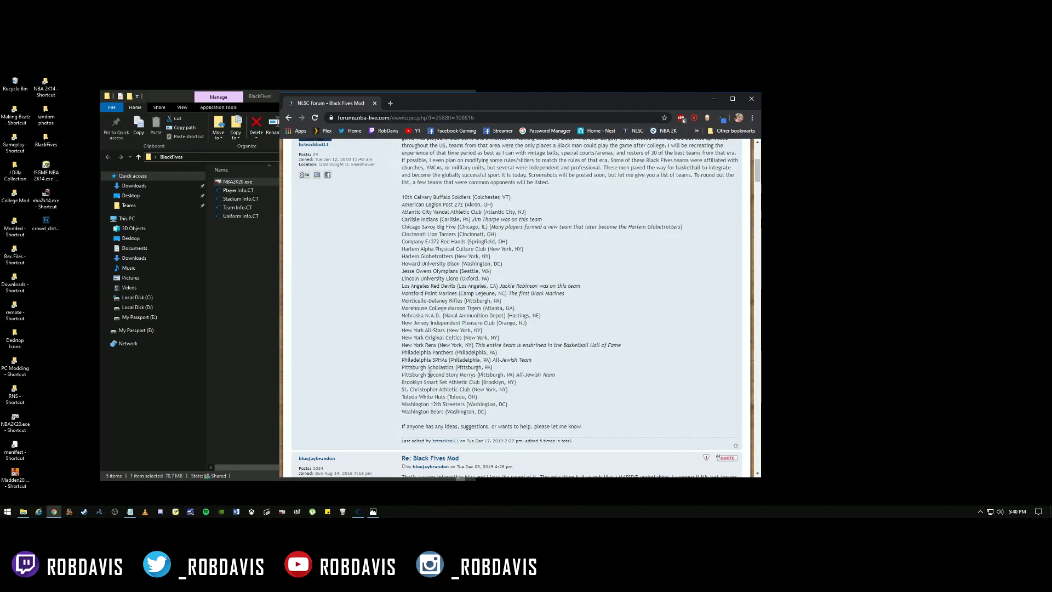
Launch NBA2K20.exe from BlackFives and open the Stadium Info.CT table.
click(116, 480)
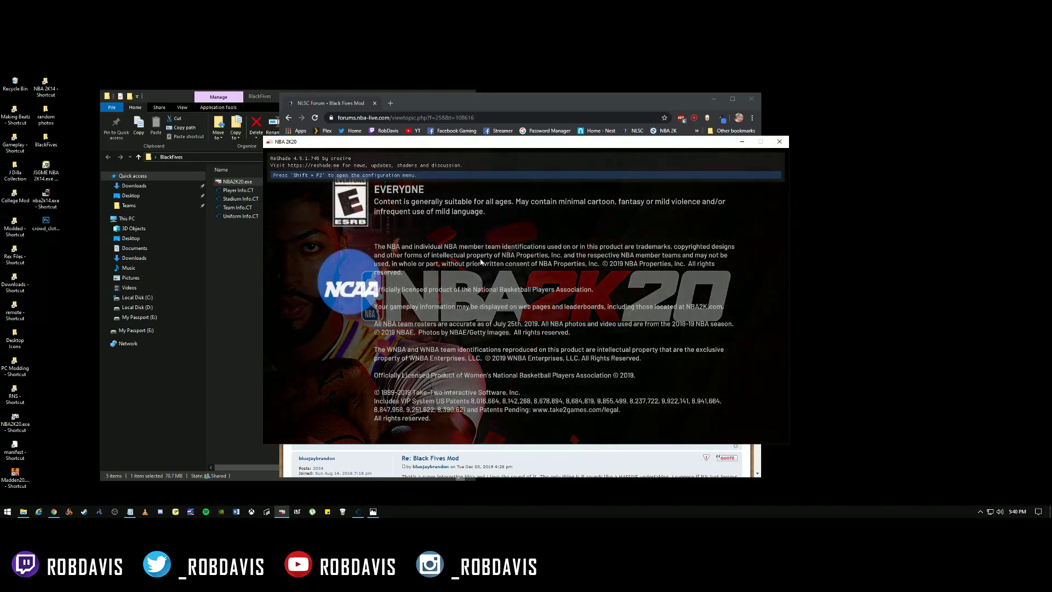
drag(565, 148, 518, 141)
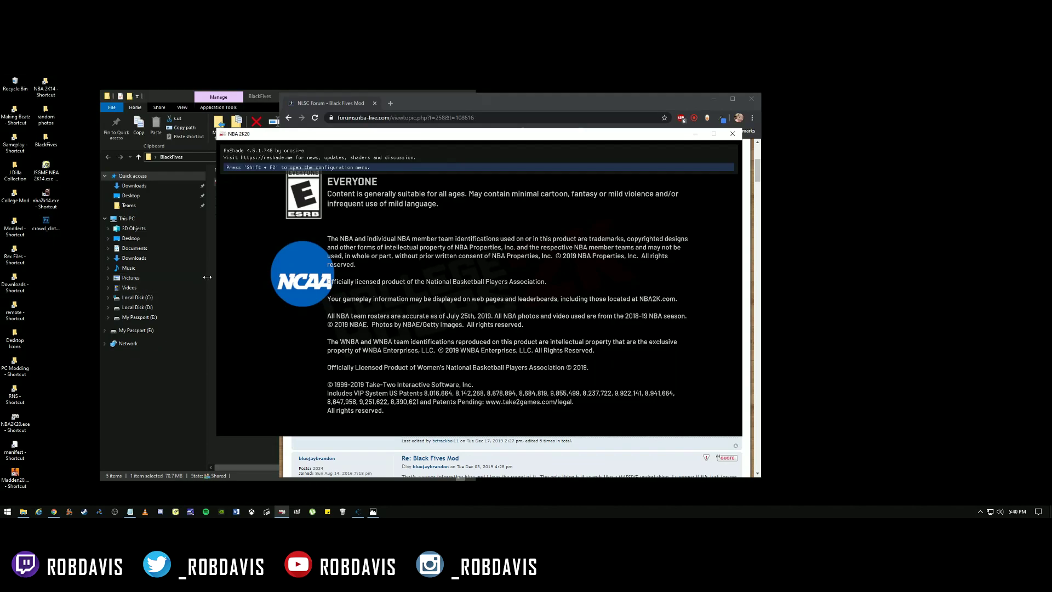
click(254, 105)
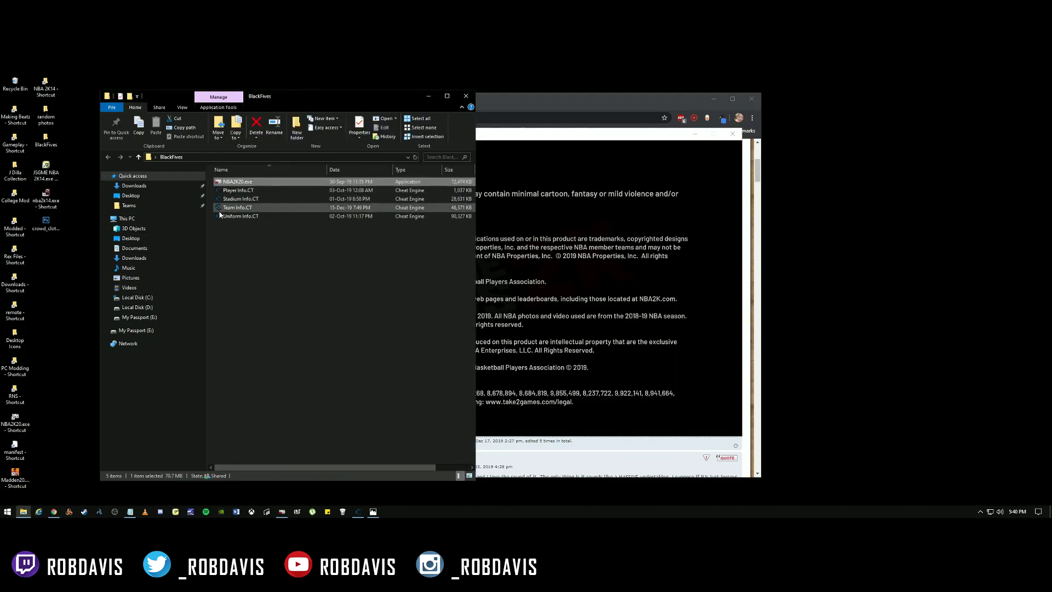
click(249, 201)
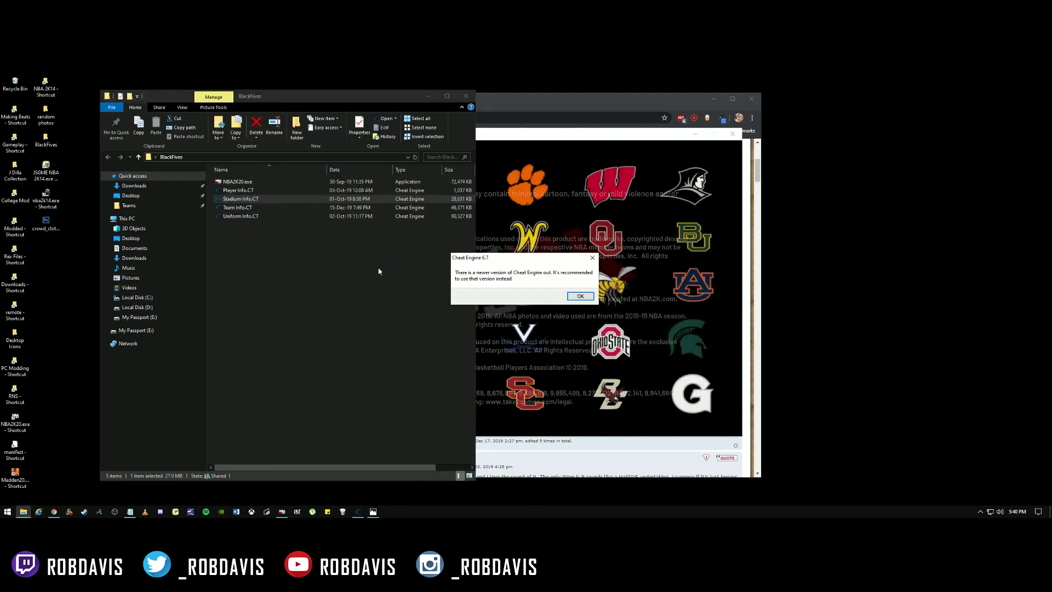
Dismiss the Cheat Engine update notice, arrange the windows, and clear the game's controller warning.
click(585, 297)
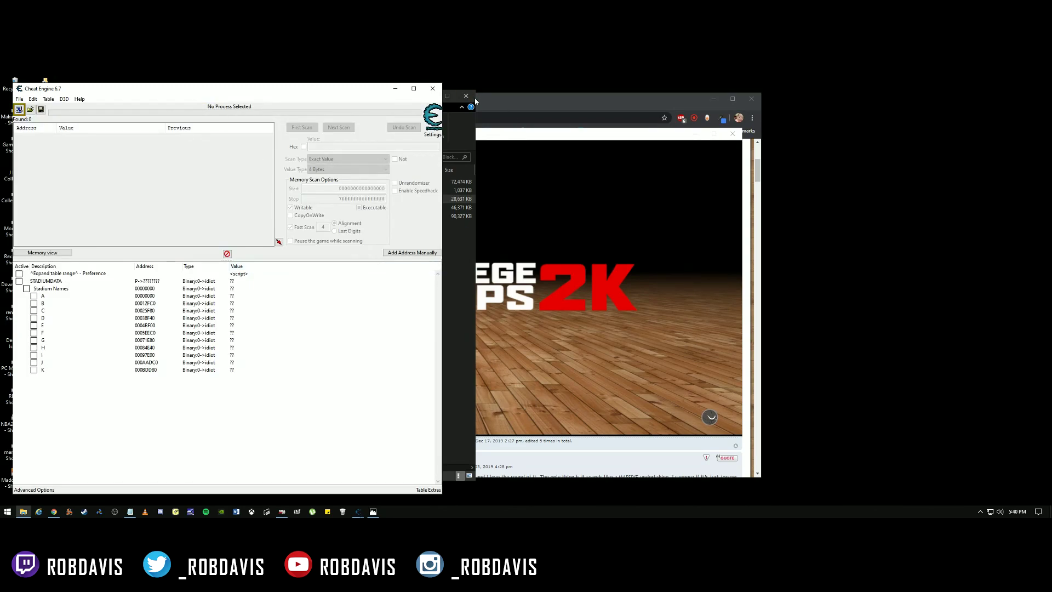
drag(562, 100, 726, 106)
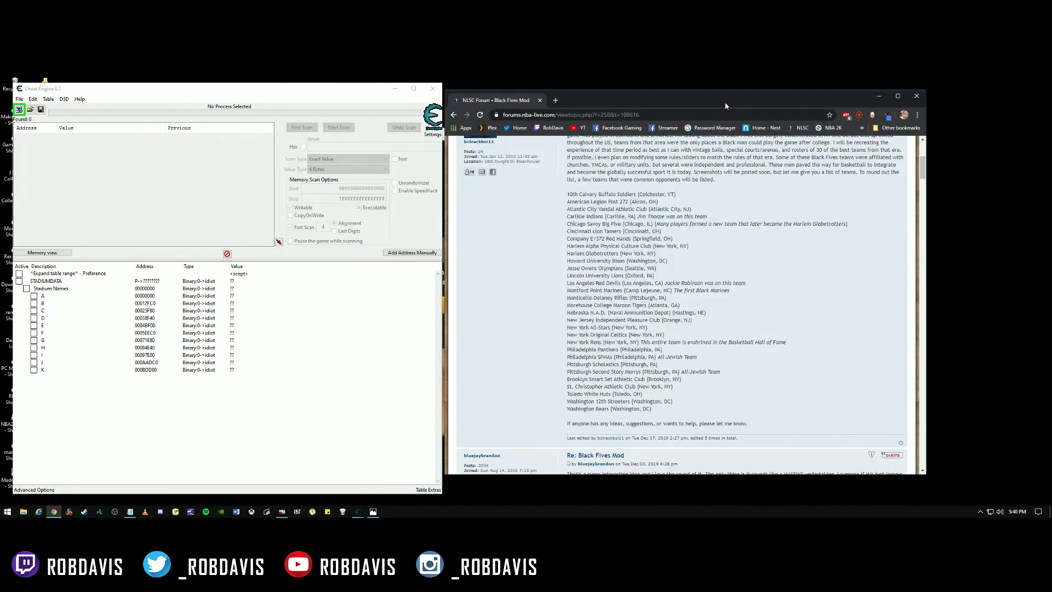
click(281, 512)
drag(504, 137, 741, 132)
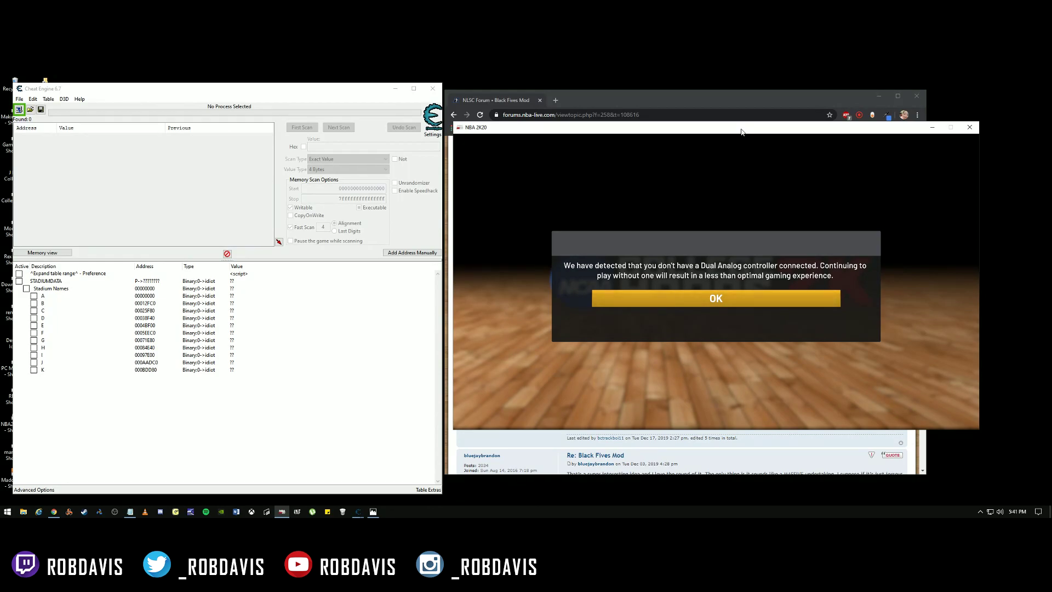
key(Return)
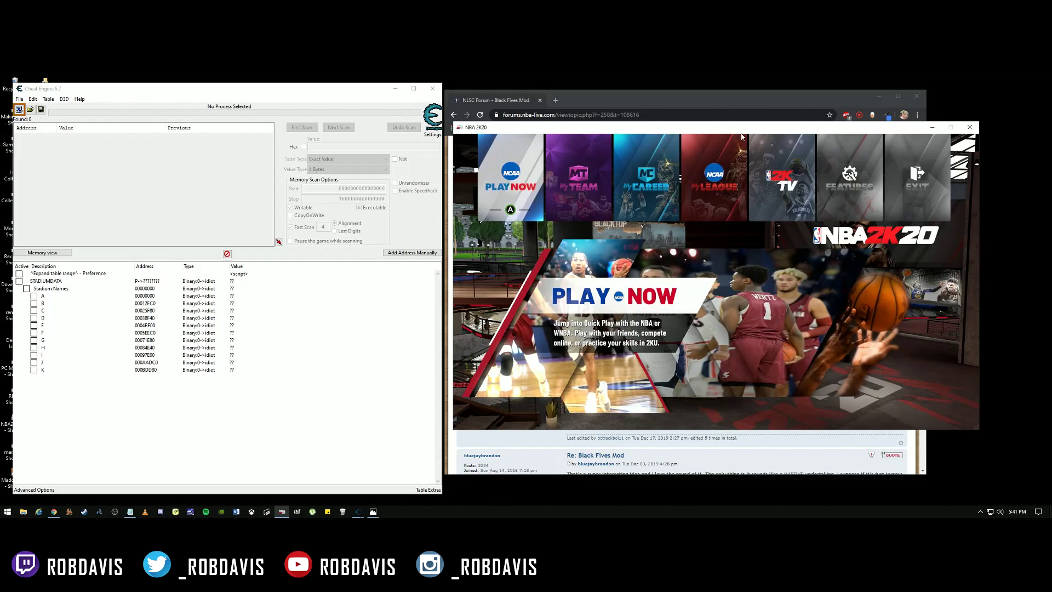
Attach Cheat Engine to the NBA-2K20 process, keeping the current address list.
click(19, 110)
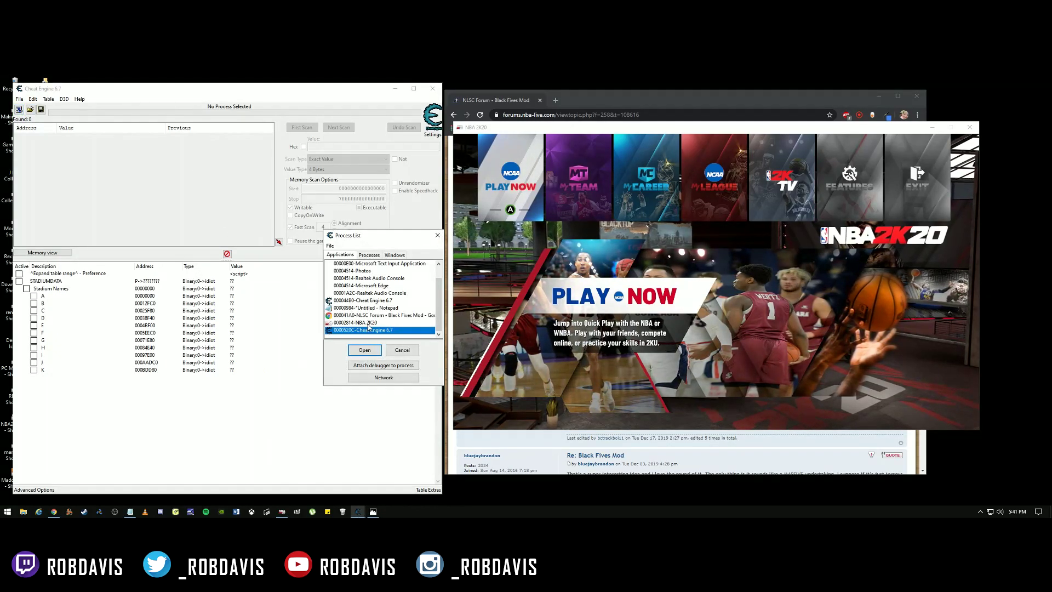
click(366, 323)
click(365, 350)
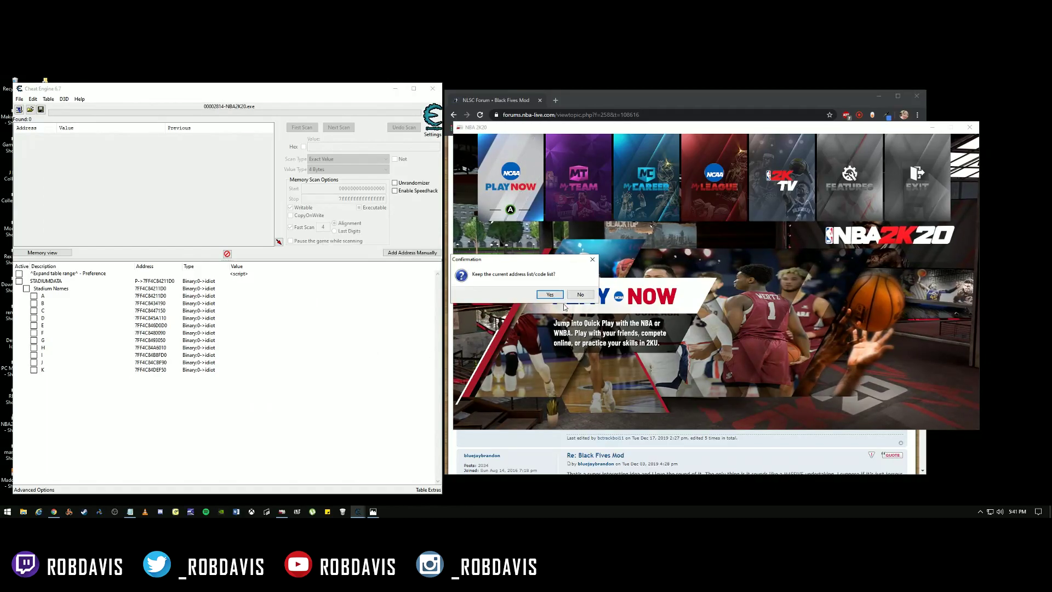
click(549, 295)
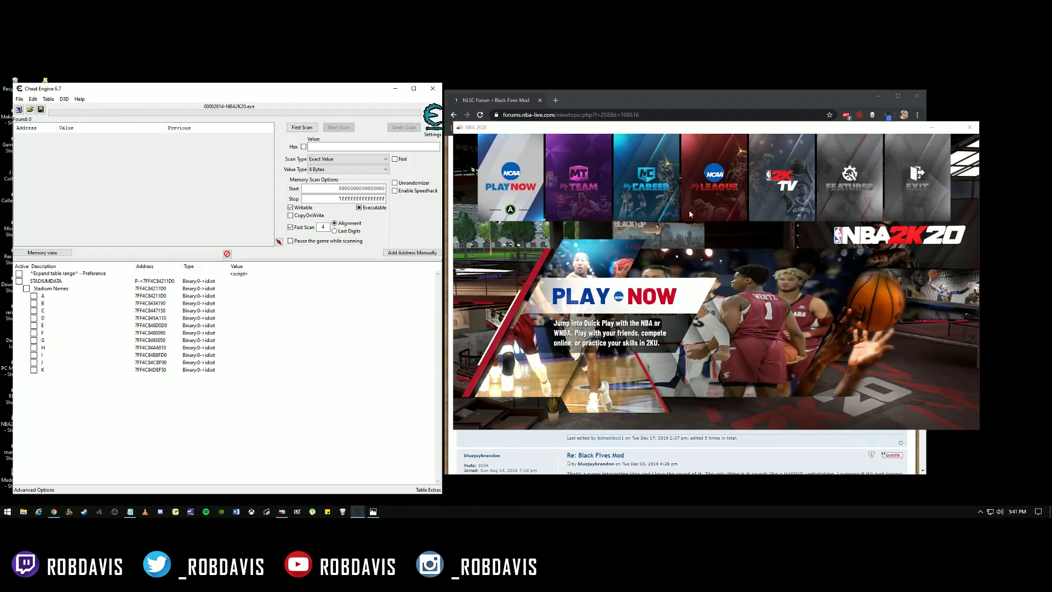
Go to Features > Create Roster > User-Created Roster in the game menu.
click(935, 267)
key(Right)
key(Right)
key(Right)
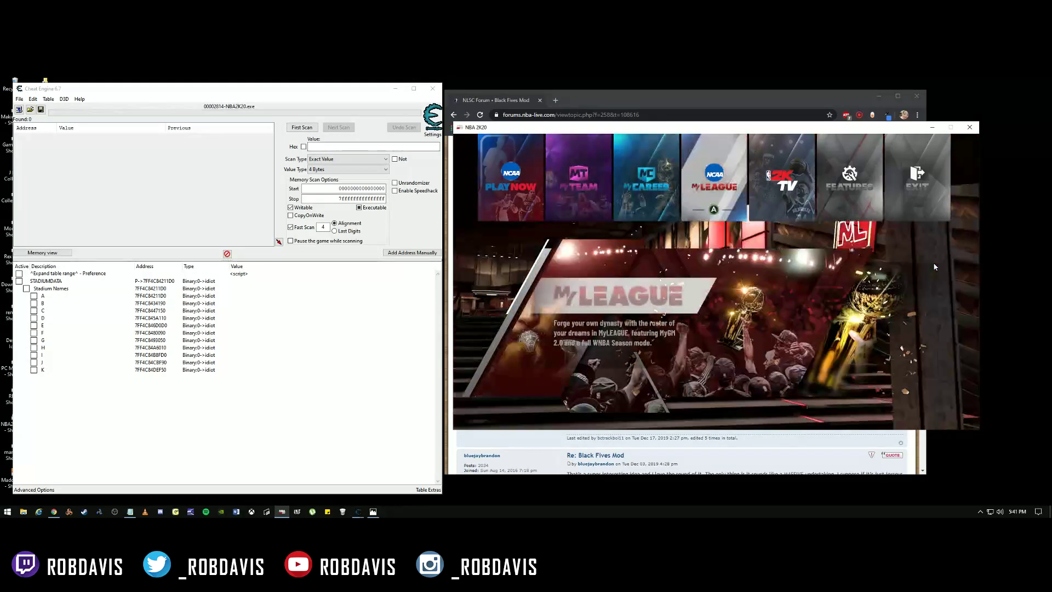
key(Right)
key(Return)
key(Left)
key(Right)
key(Right)
key(Return)
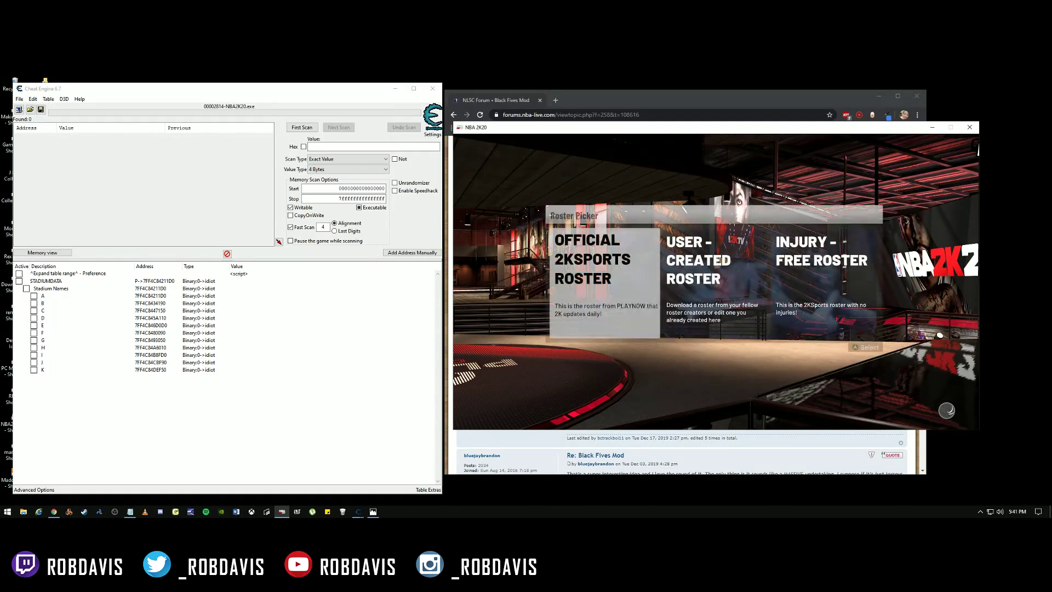
key(Return)
Search user-created rosters by the creator's online ID; the first attempt finds no content.
key(f)
key(Down)
key(Up)
key(Down)
key(Return)
key(Left)
key(Left)
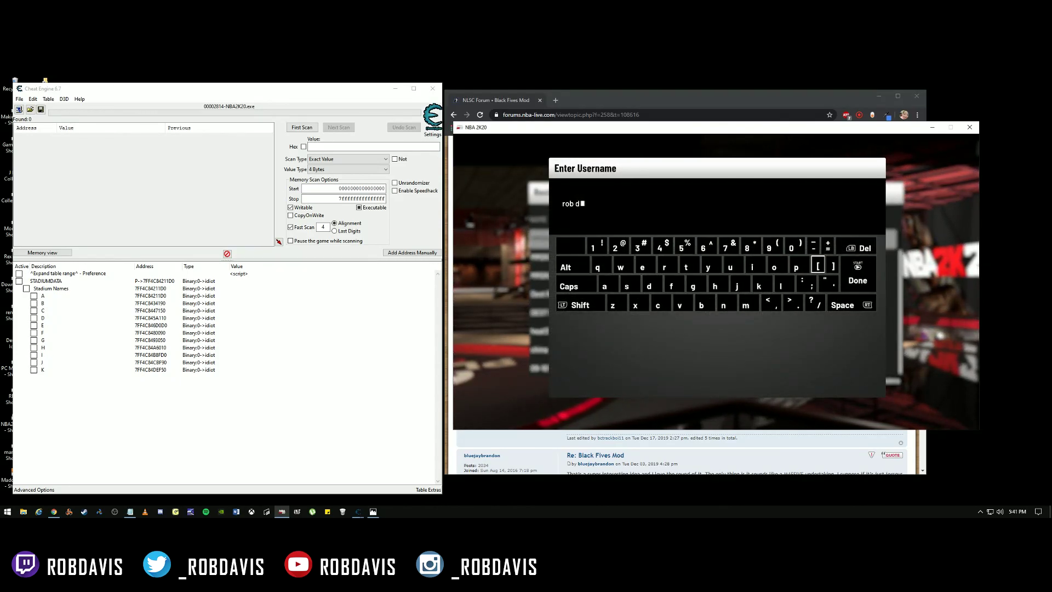
key(Return)
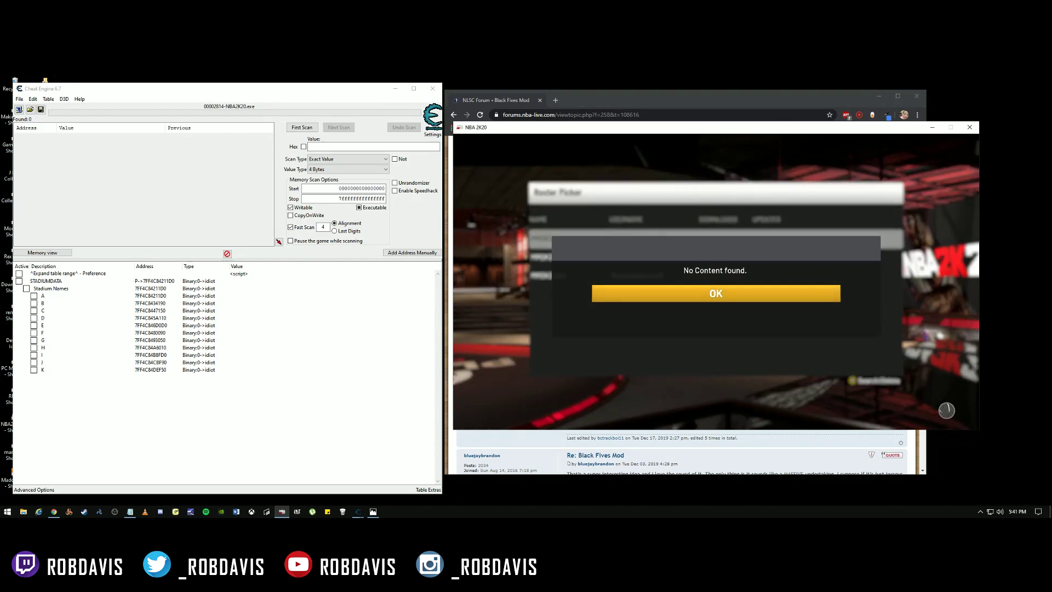
key(Return)
Repeat the online ID search and download the BlackFives roster.
key(y)
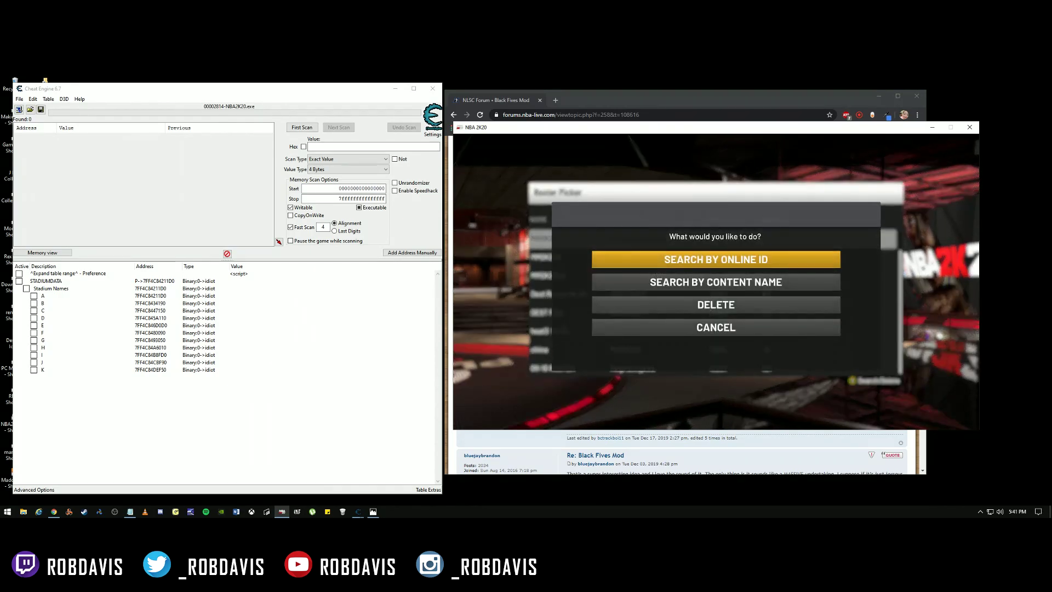
key(Return)
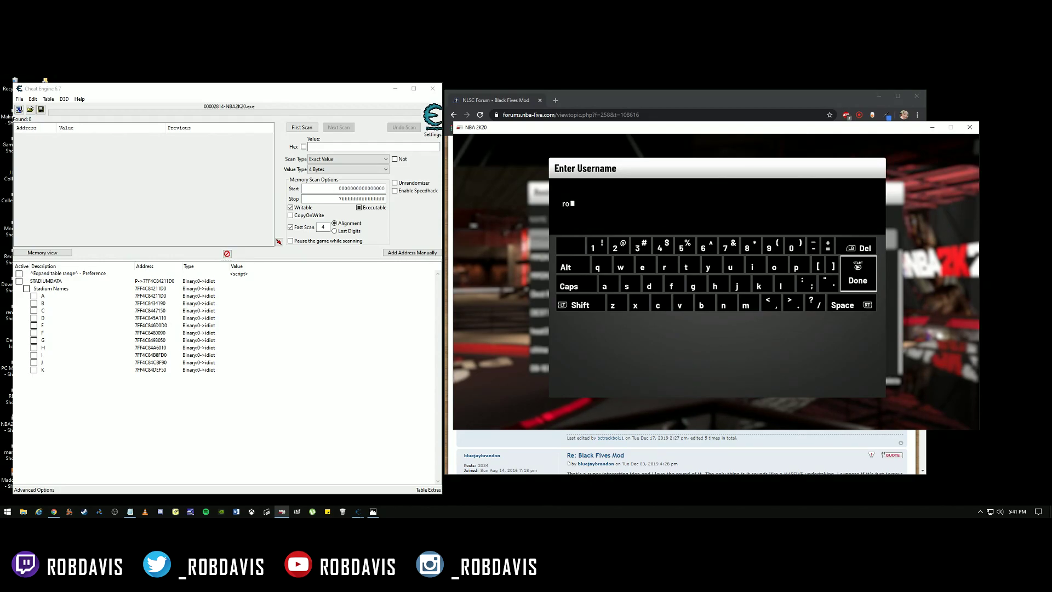
key(Return)
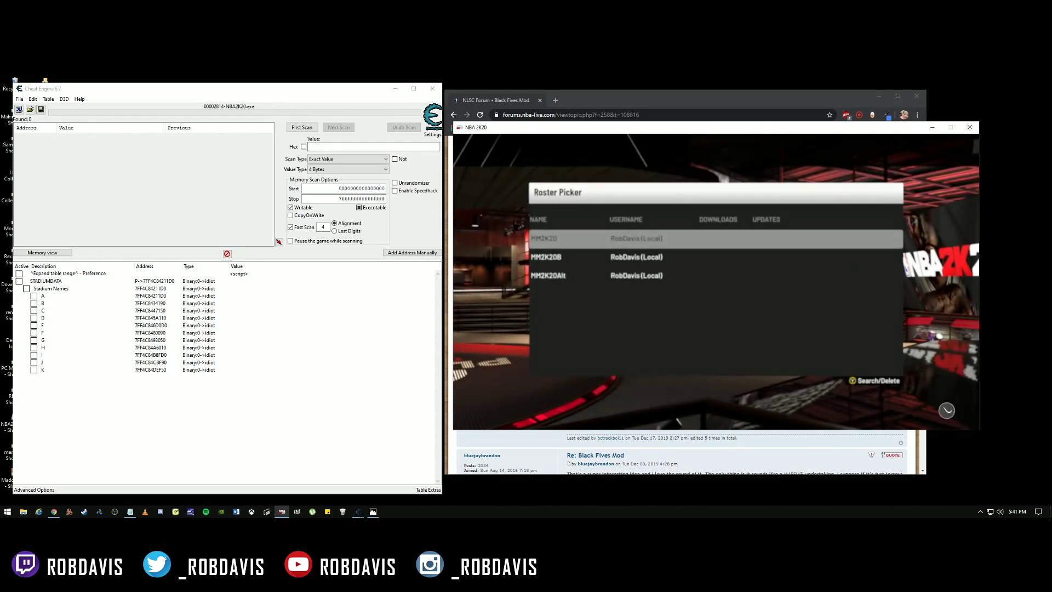
key(Down)
key(Down)
key(Down)
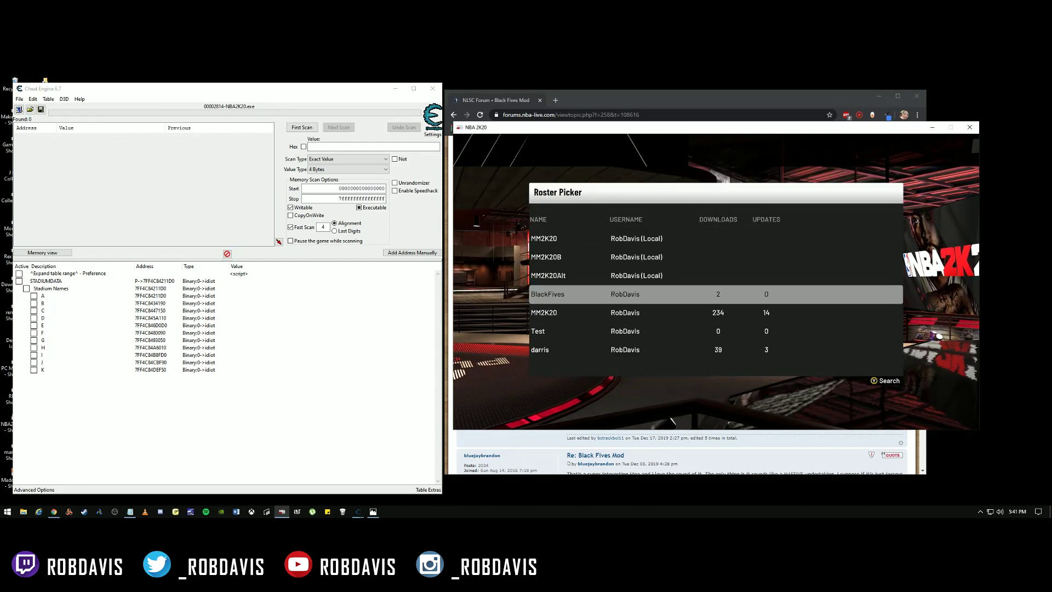
key(Return)
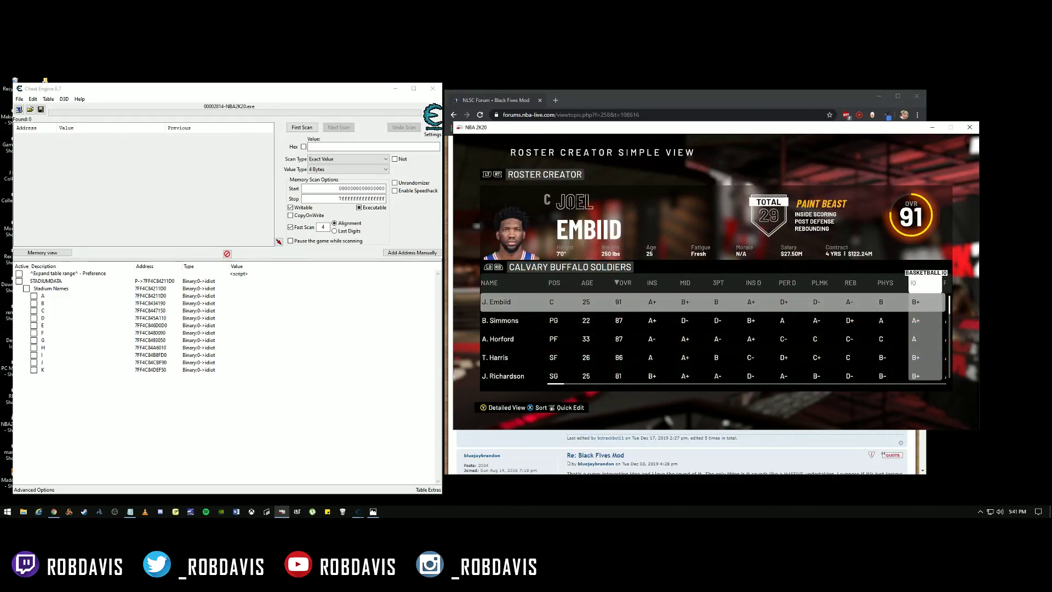
Save the roster to a new file named BlackFives.
key(Escape)
key(Down)
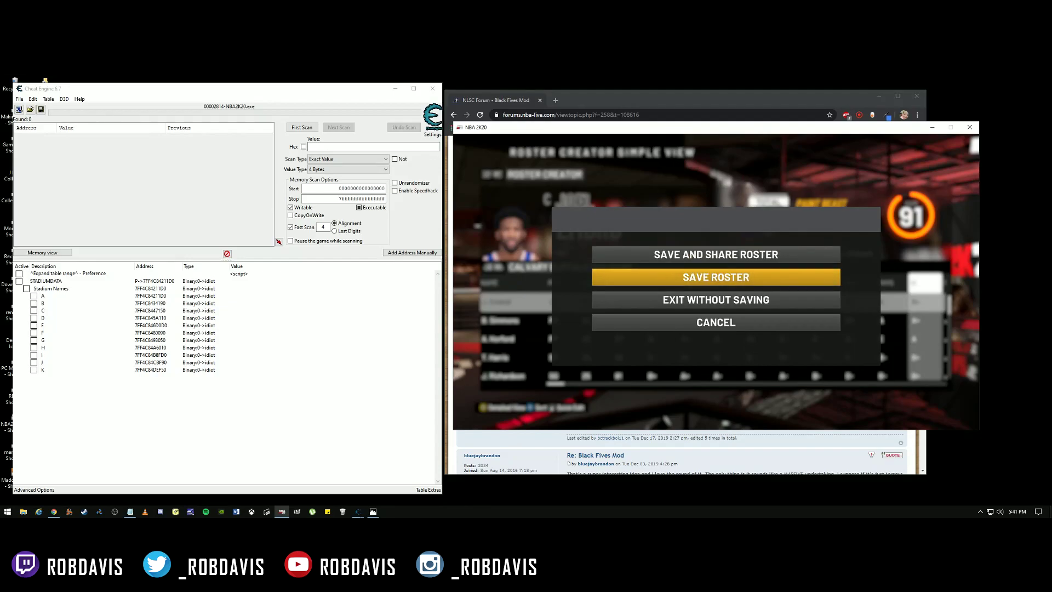
key(Return)
key(Down)
key(Down)
key(Down)
key(Return)
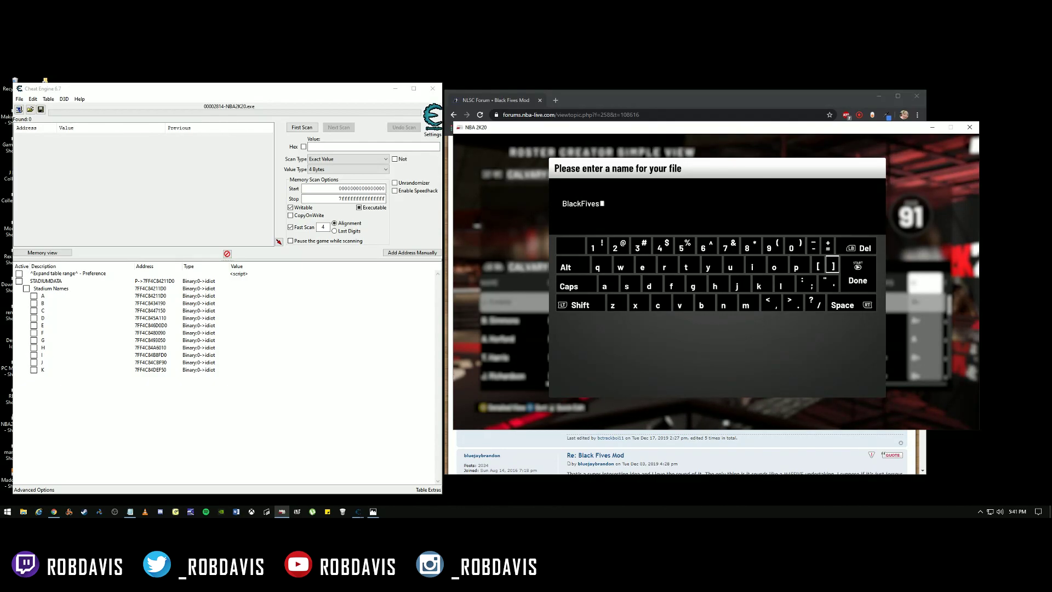
key(Return)
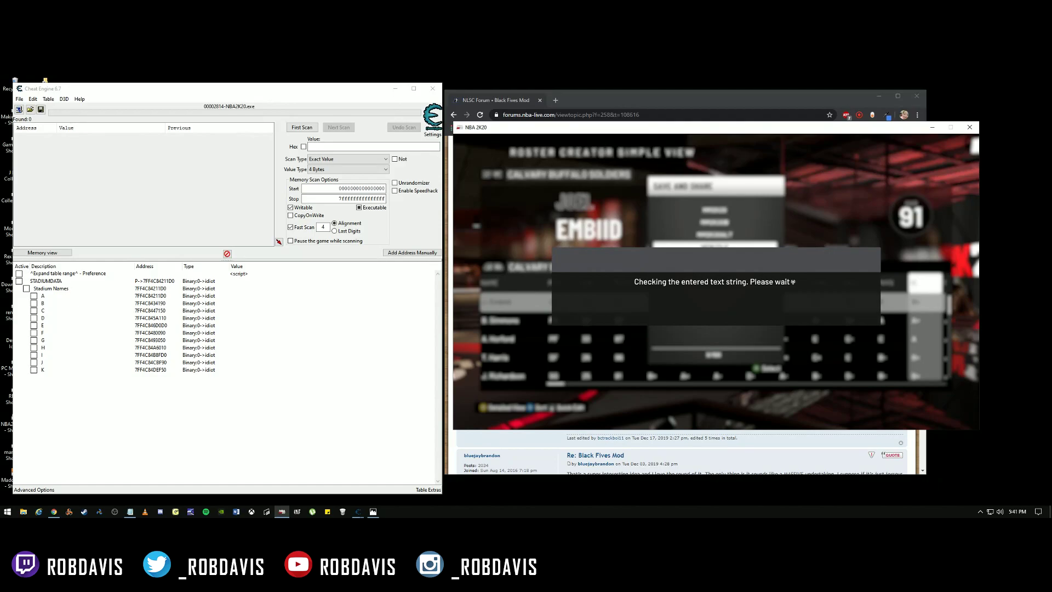
Navigate the Features menu to the Create Roster option.
key(Left)
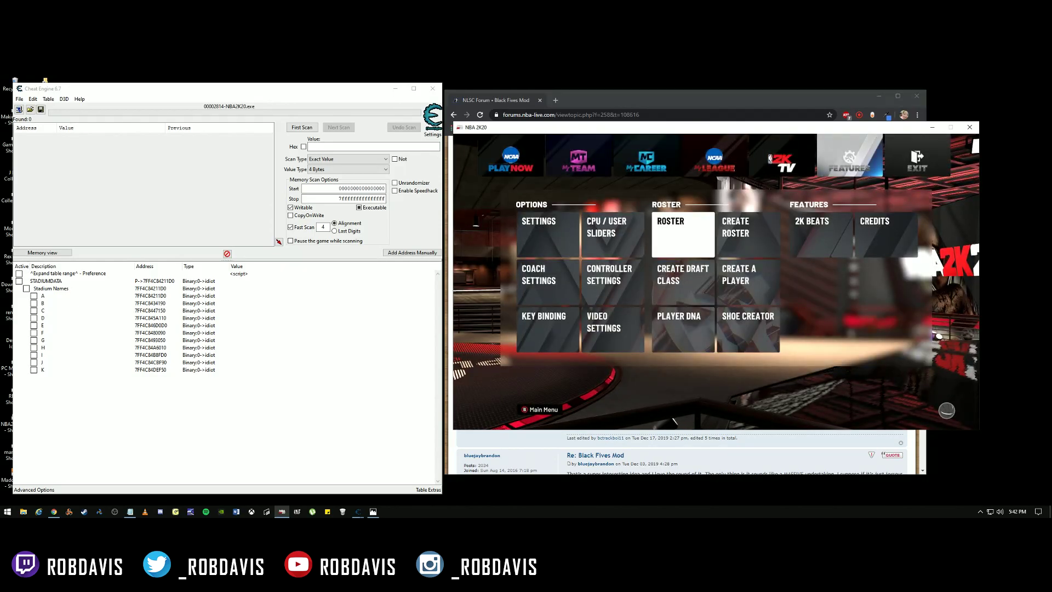
key(Left)
key(Right)
key(Right)
key(Left)
key(Right)
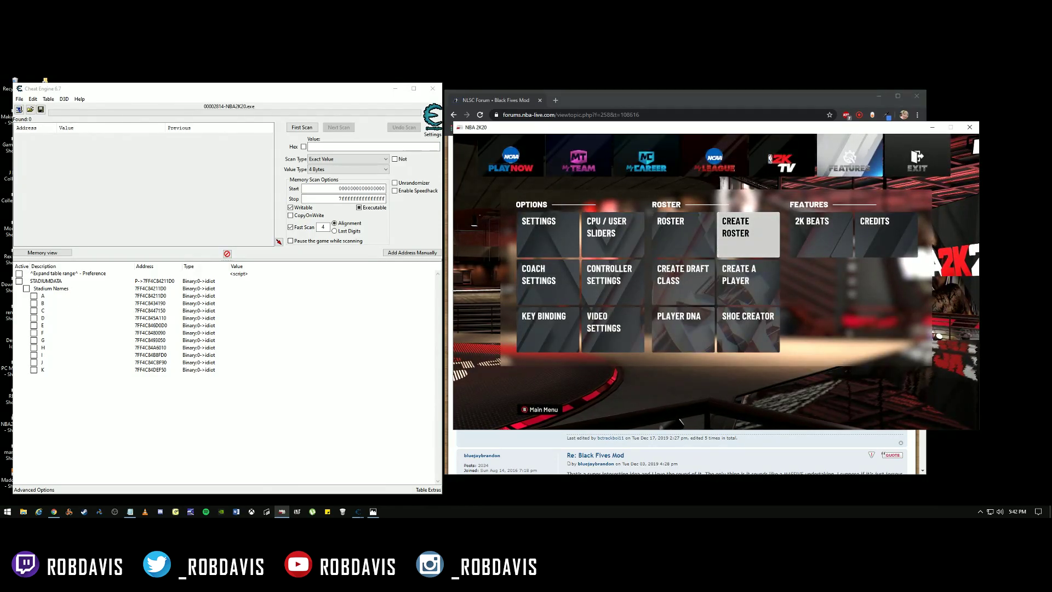
key(Left)
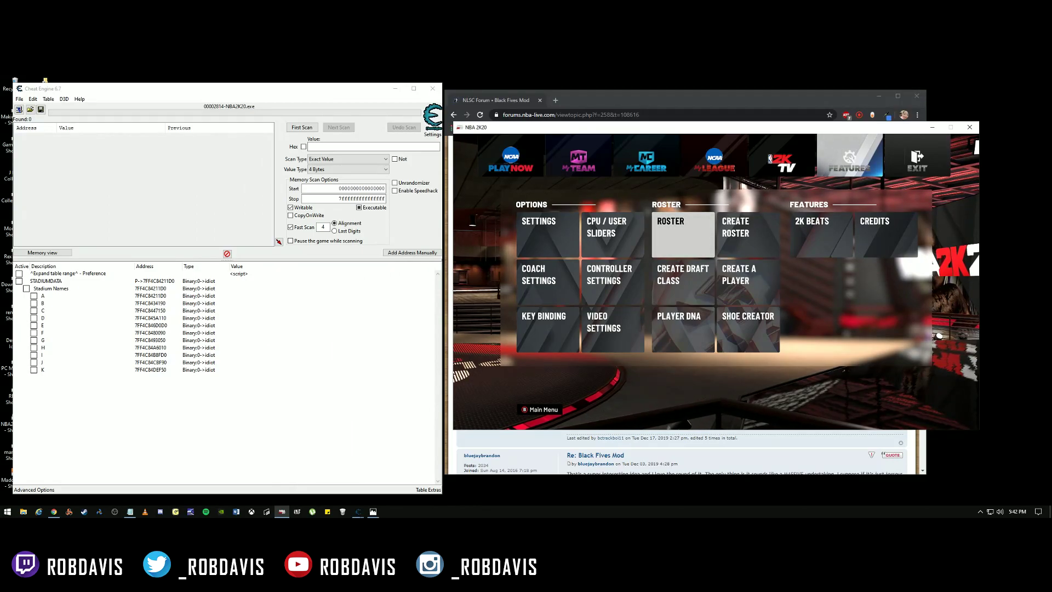
key(Left)
key(Right)
key(Right)
key(Left)
key(Left)
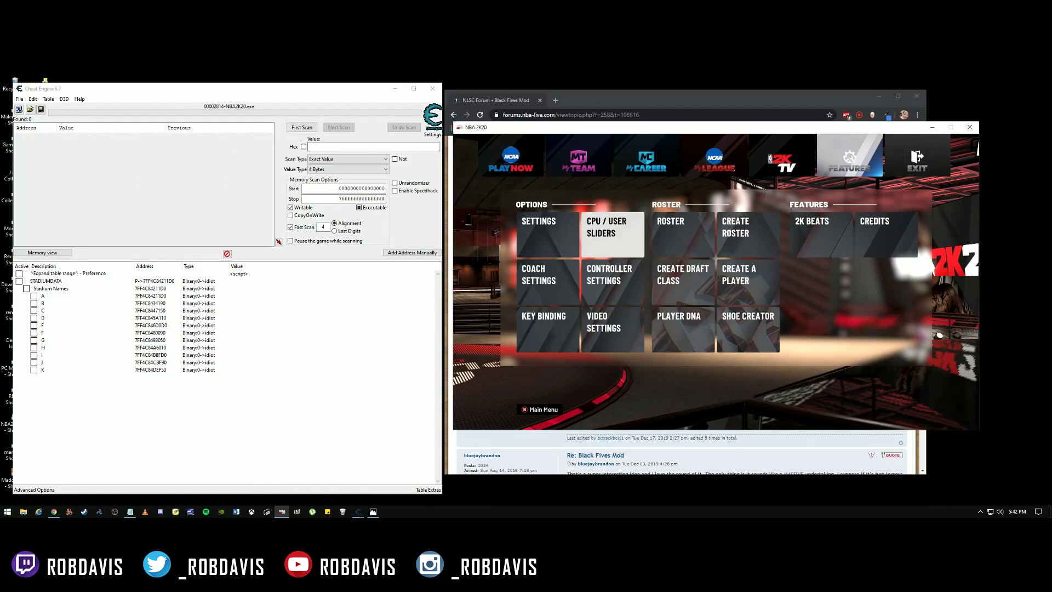
key(Right)
key(Right)
key(Left)
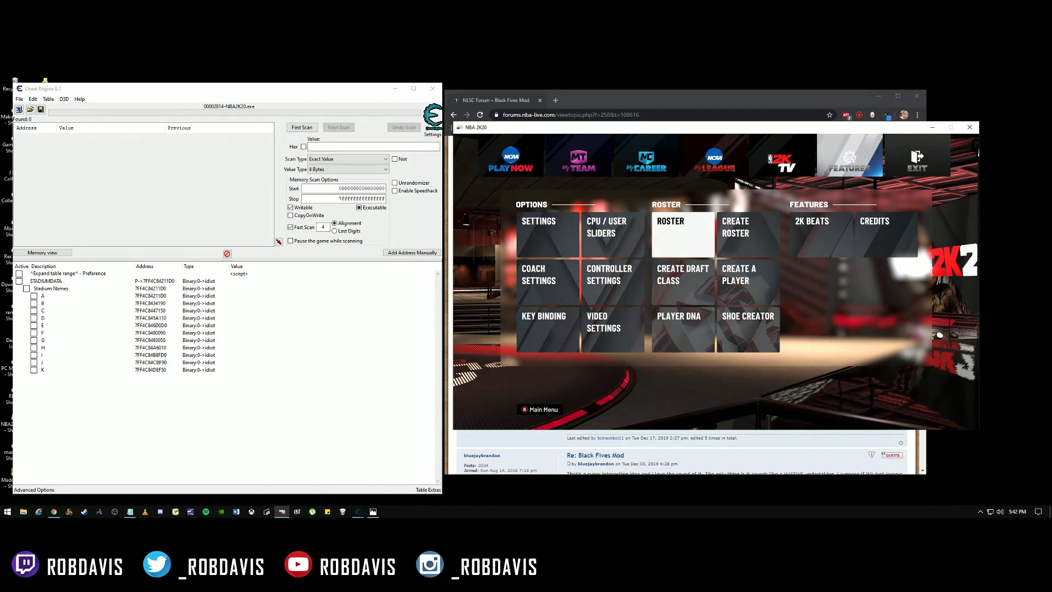
key(Right)
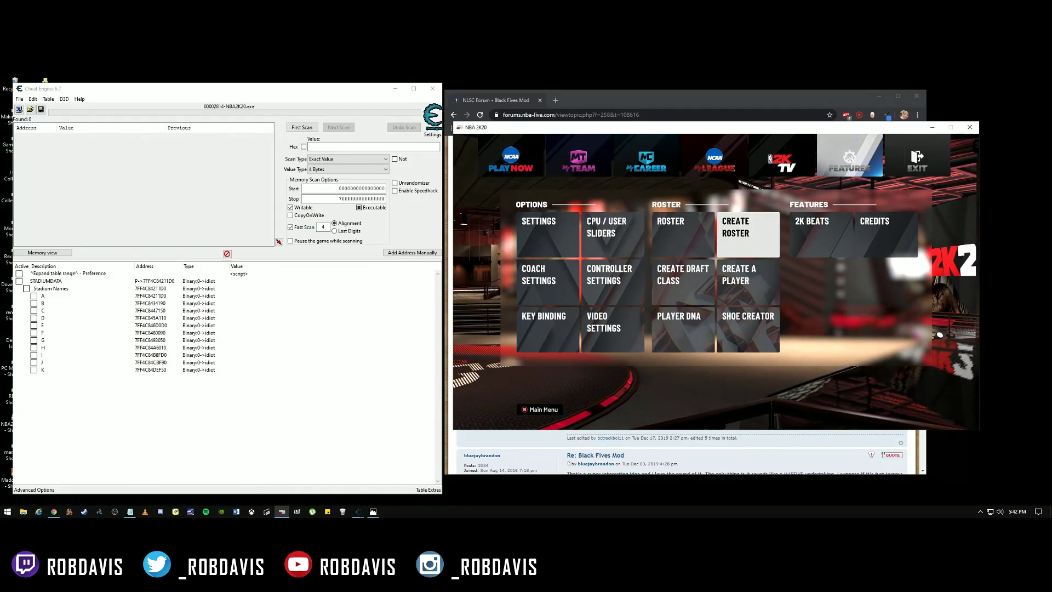
Load the local BlackFives roster for editing, then switch to the forum team list.
key(Return)
key(Right)
key(Return)
key(Down)
key(Down)
key(Down)
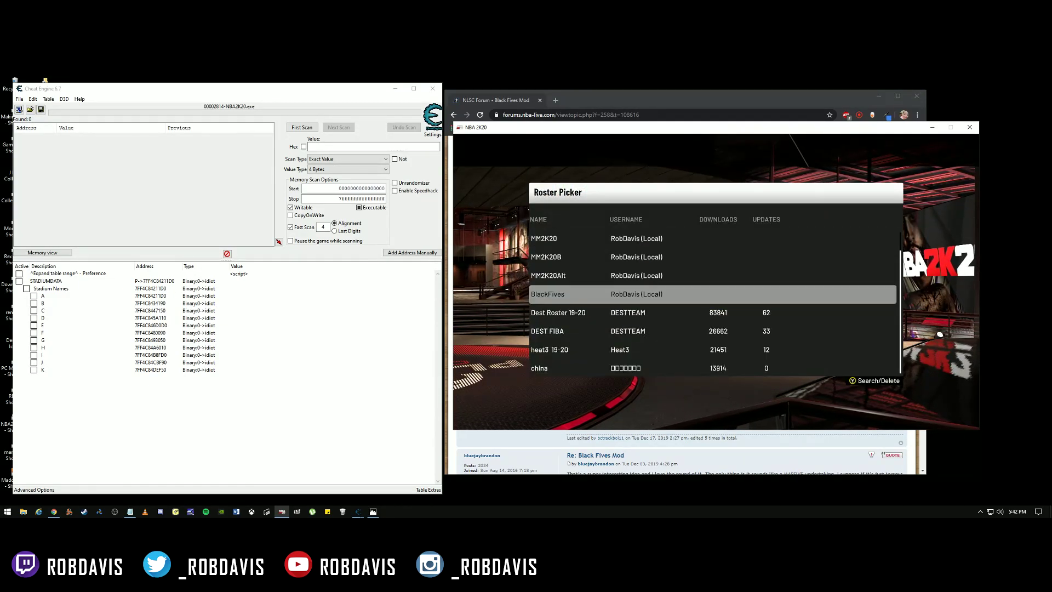
key(Return)
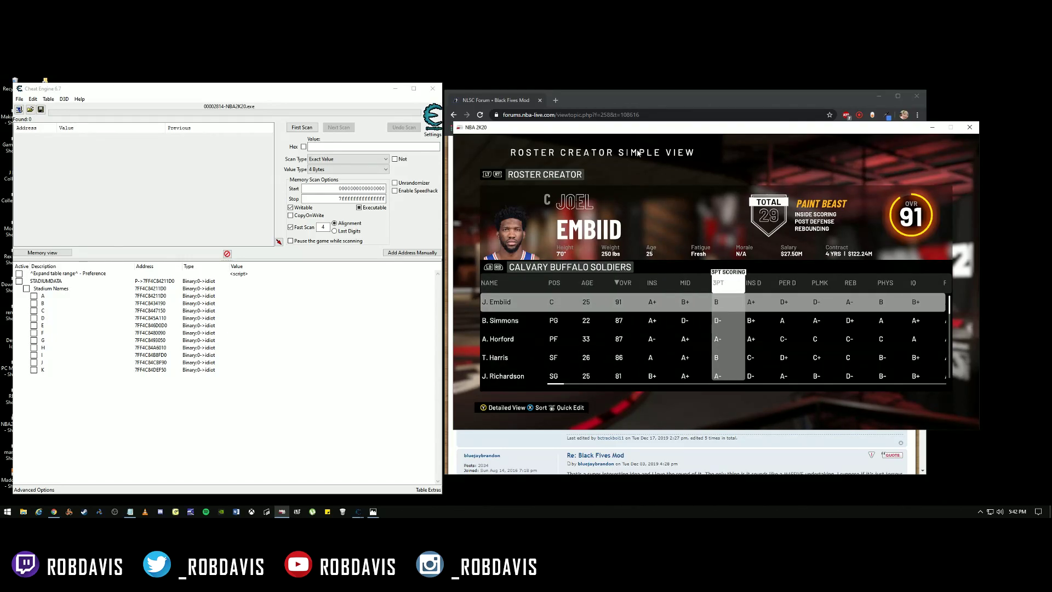
key(alt+Tab)
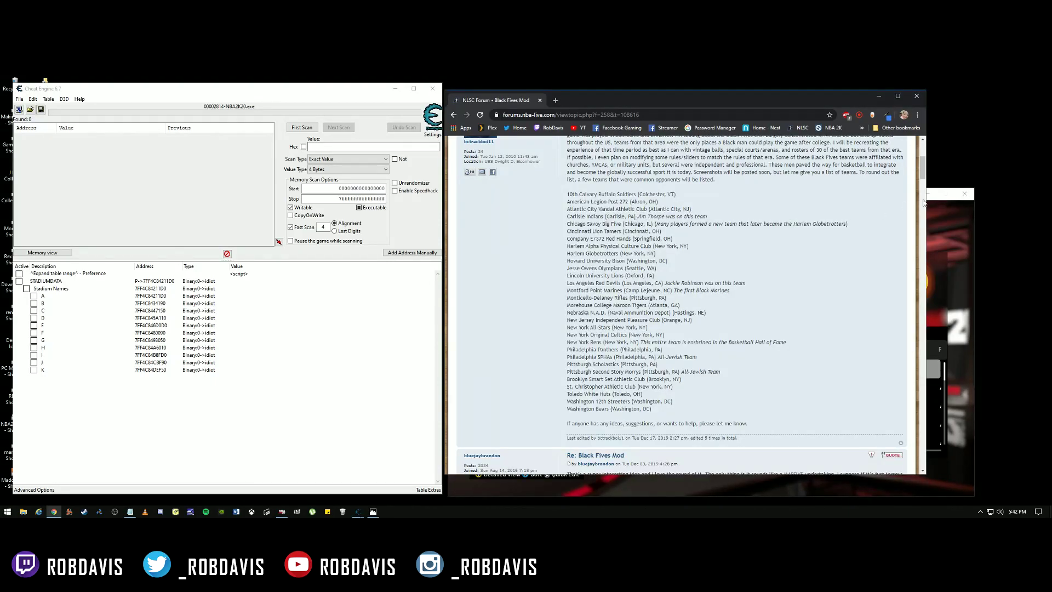
Minimize NBA 2K20 and select the 10th Calvary Buffalo Soldiers (Colchester, VT) line in the post.
click(930, 204)
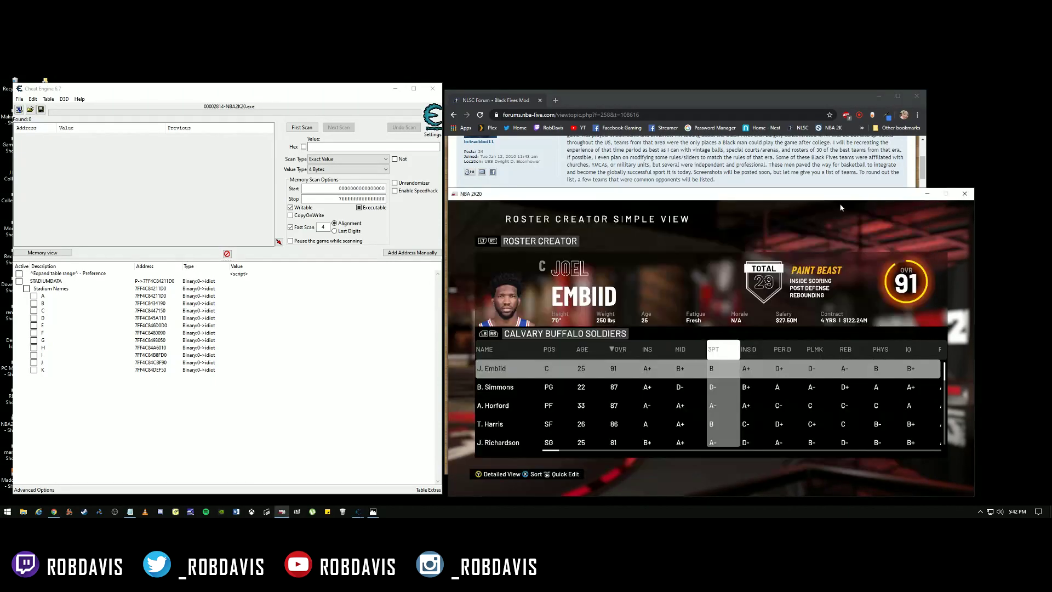
click(925, 193)
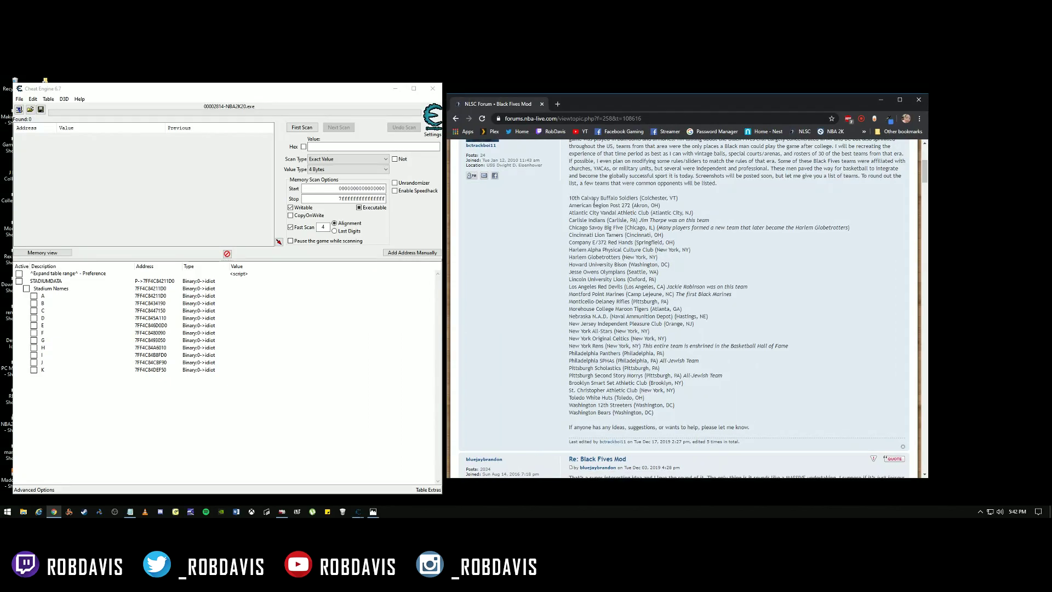
drag(572, 198, 640, 198)
triple_click(637, 198)
click(588, 208)
triple_click(570, 200)
click(694, 205)
drag(151, 86, 154, 92)
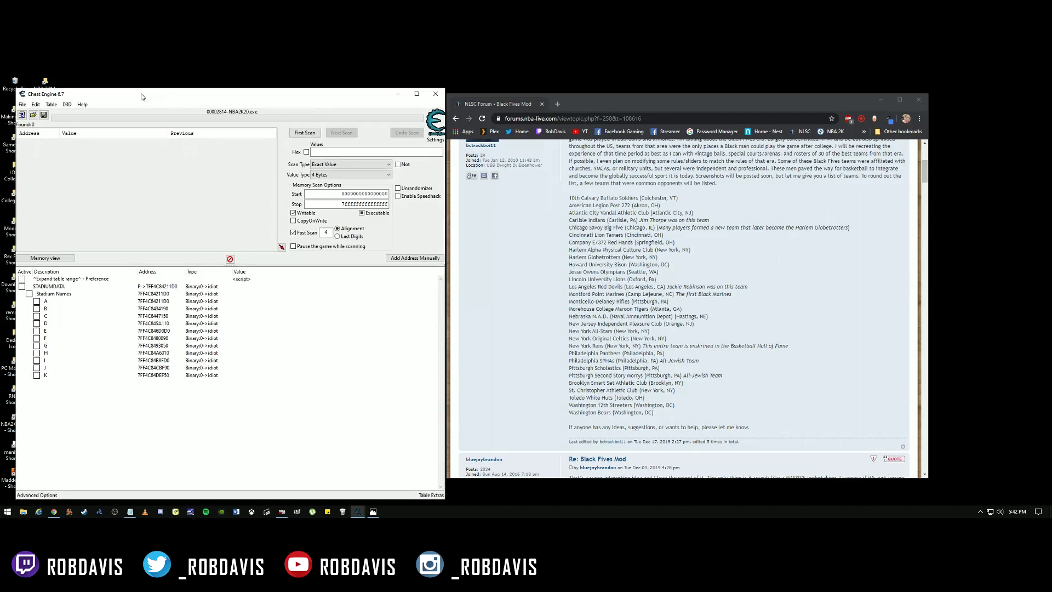
Expand stadium name groups A and B in the Cheat Engine address list.
click(36, 302)
click(266, 310)
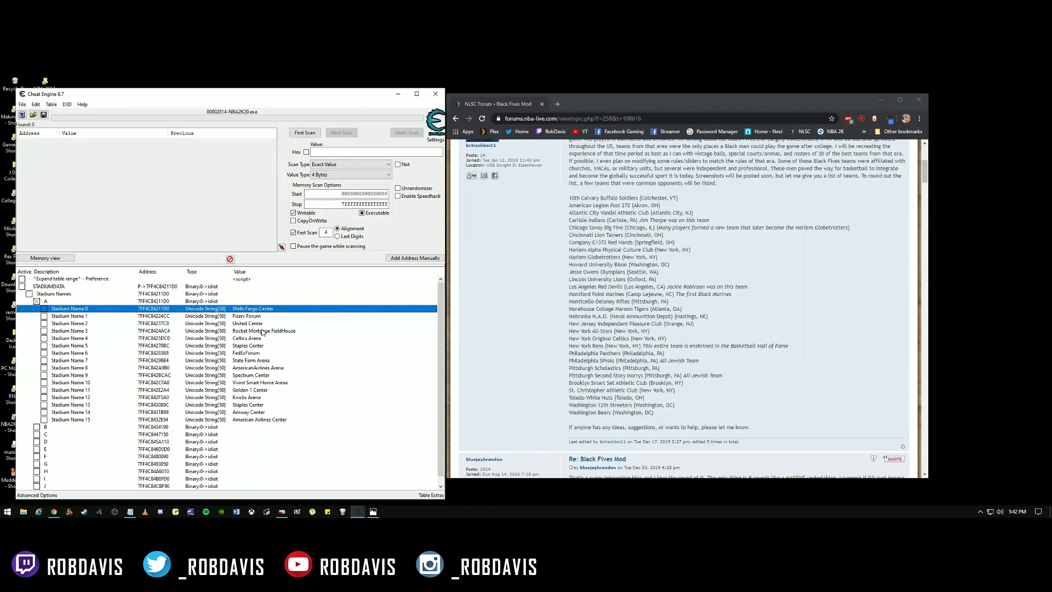
click(37, 427)
scroll(195, 351, down, 4)
scroll(195, 351, up, 3)
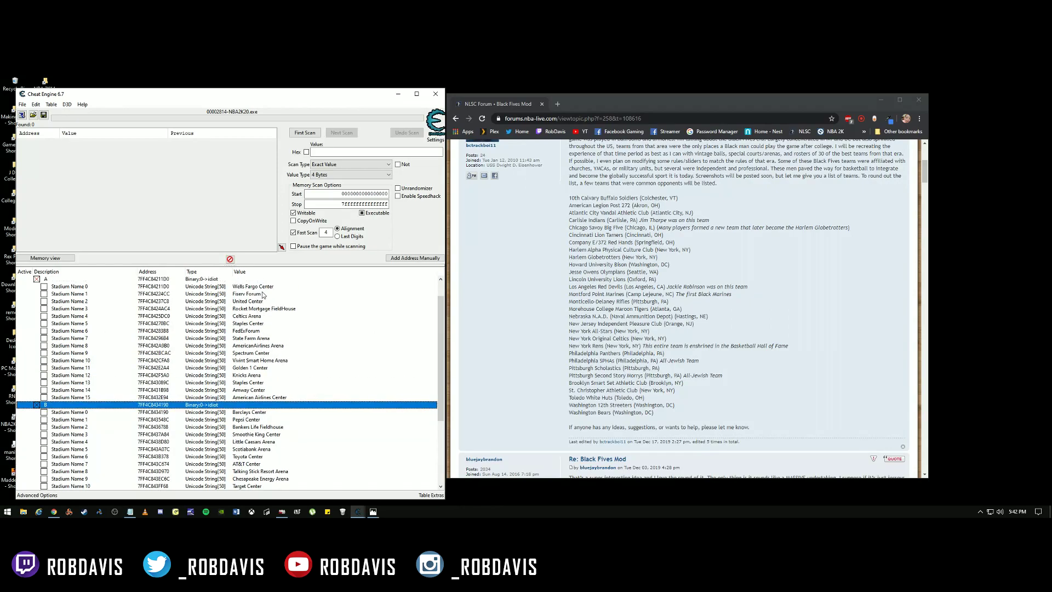
Step through Stadium Names 0–5 (Wells Fargo Center to Staples Center), then bring NBA 2K20 forward.
click(267, 287)
key(Down)
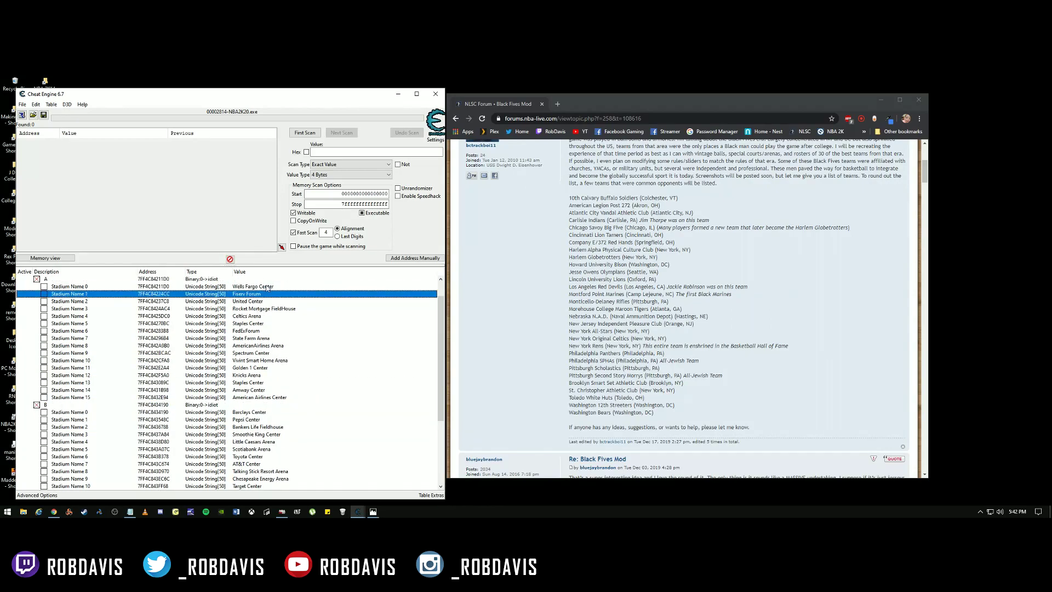
key(Down)
key(Down)
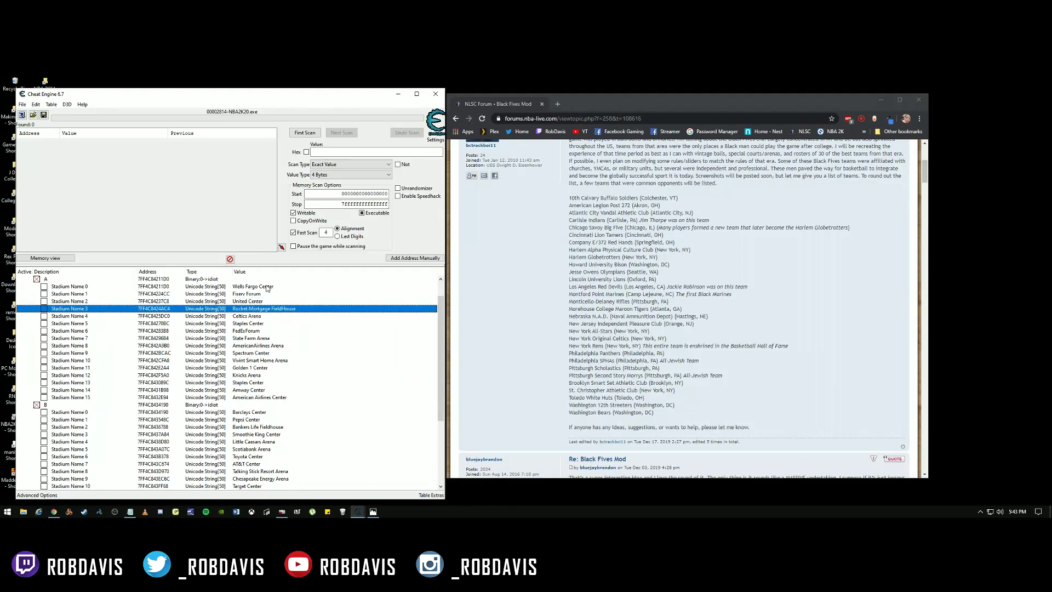
click(260, 317)
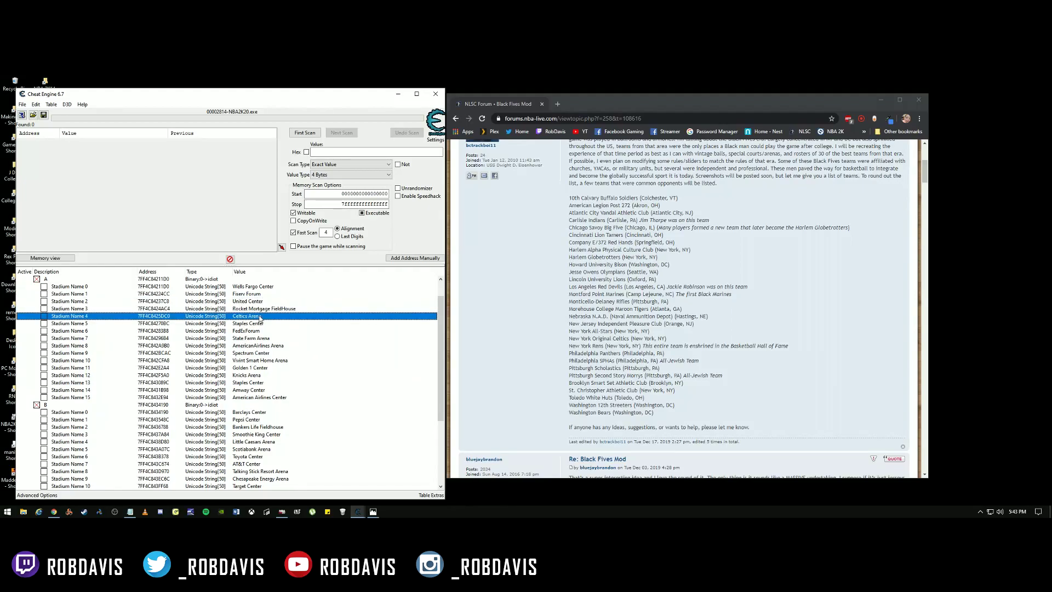
click(257, 323)
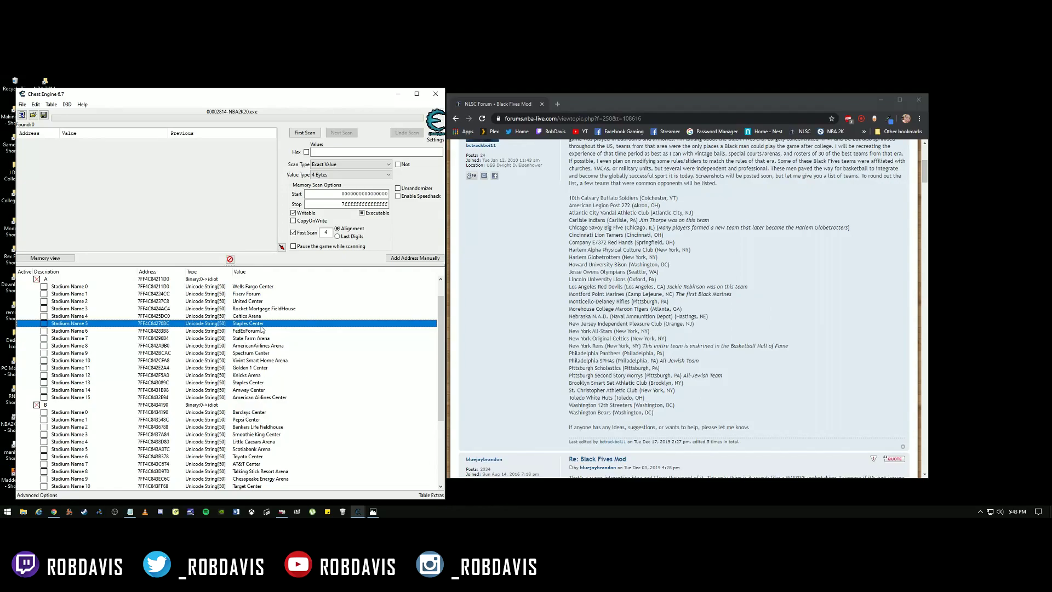
click(282, 511)
drag(724, 193, 692, 160)
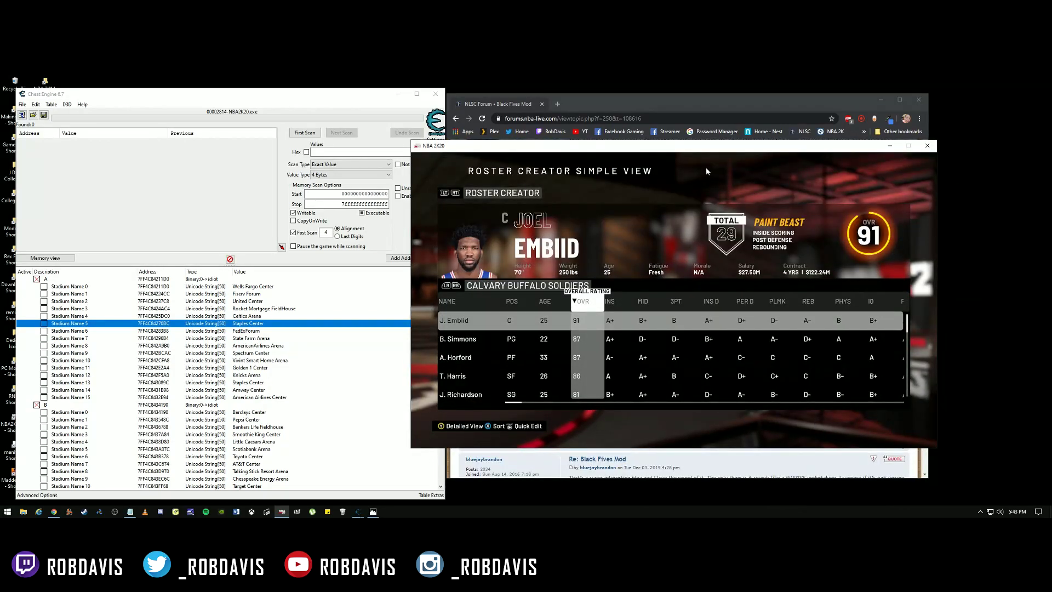
Cycle through other teams back to the Calvary Buffalo Soldiers, then reselect Stadium Name 0.
key(q)
key(q)
key(q)
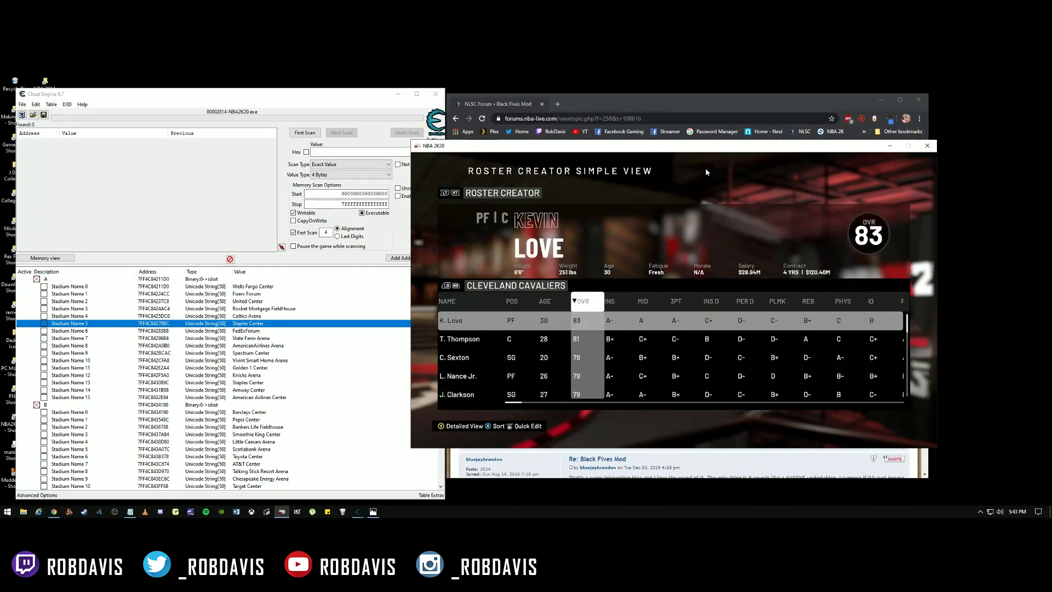
key(q)
key(q)
key(q)
key(e)
key(e)
key(e)
key(e)
key(e)
key(e)
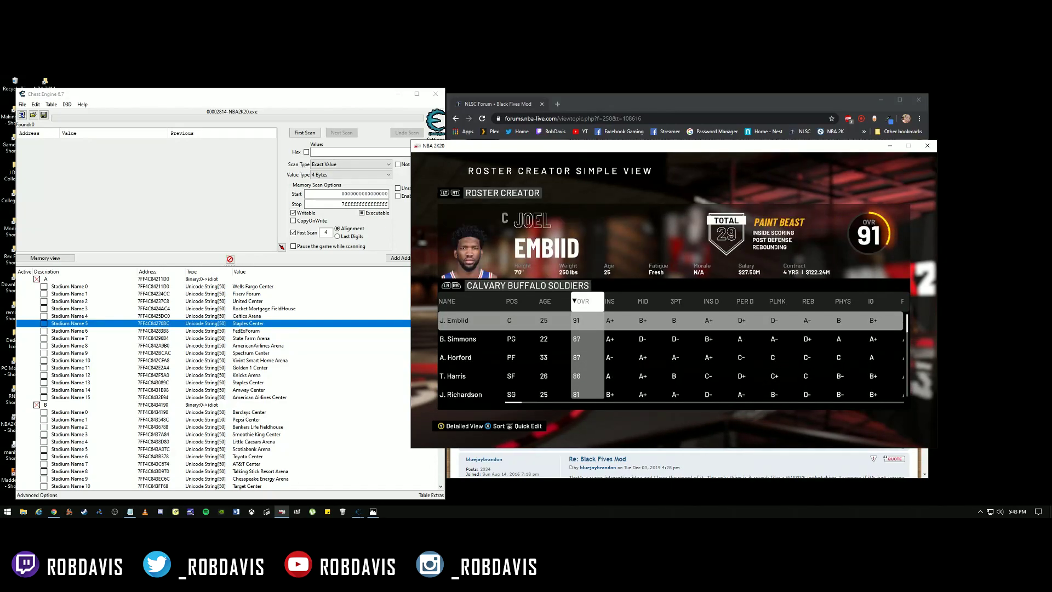
drag(540, 149, 584, 145)
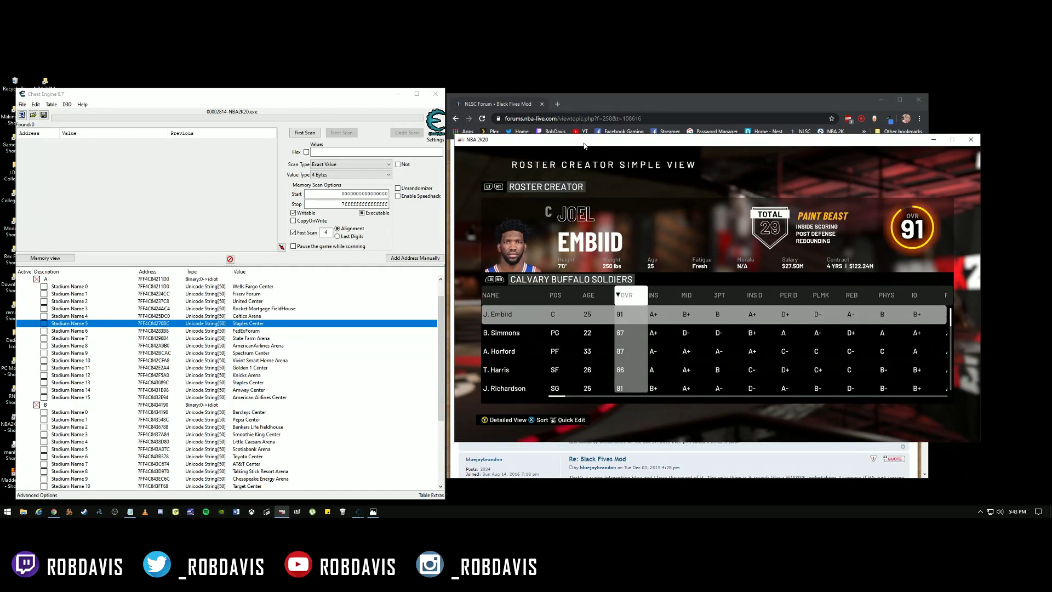
drag(584, 146, 573, 146)
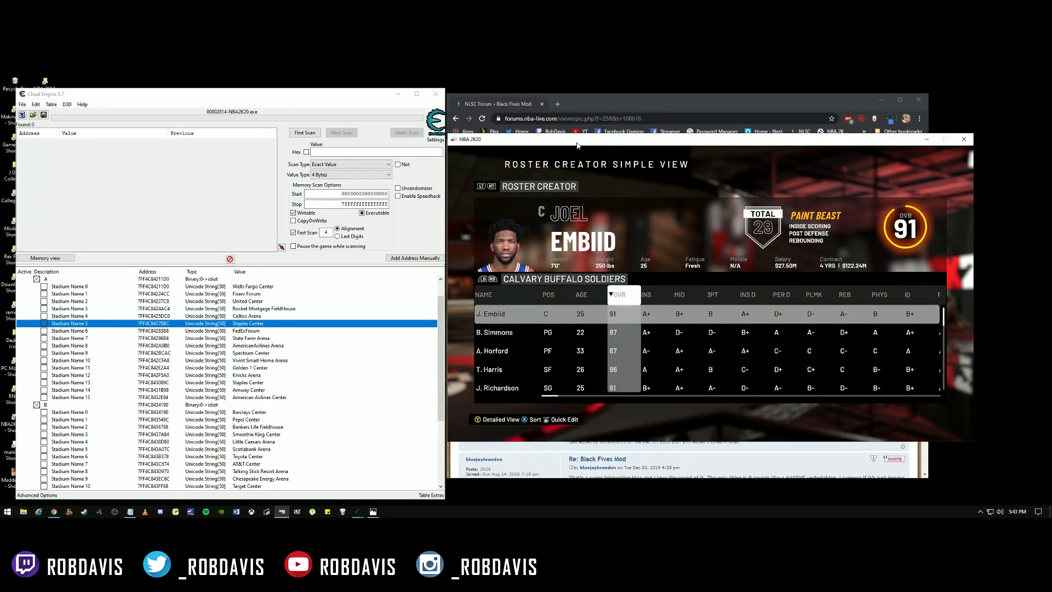
click(161, 96)
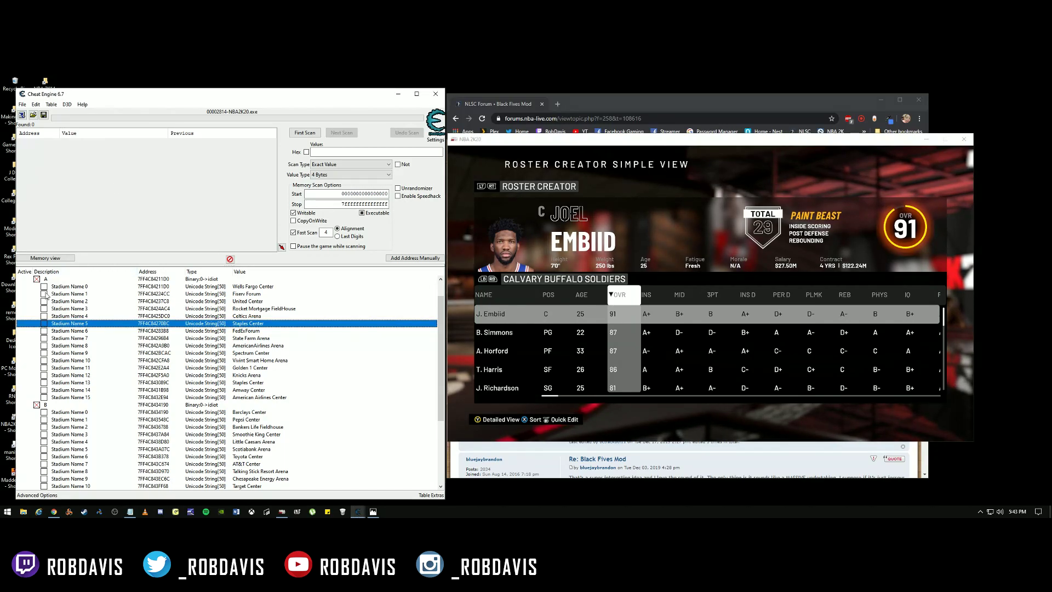
click(257, 287)
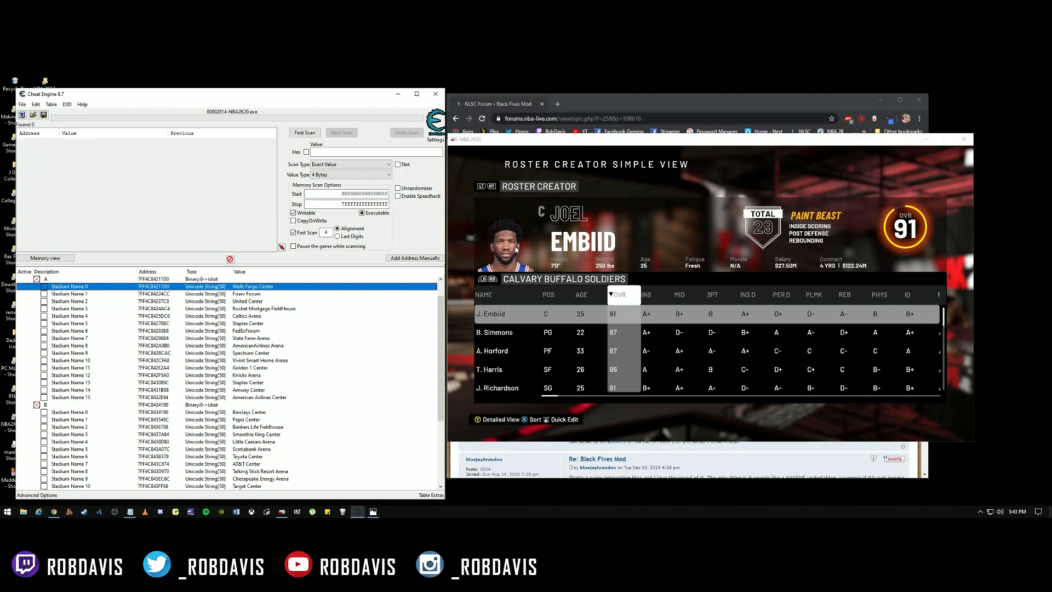
Expand Stadium Name 0 and toggle the Expand table range script back on, showing Philadelphia, PA and 21600 capacity.
click(46, 286)
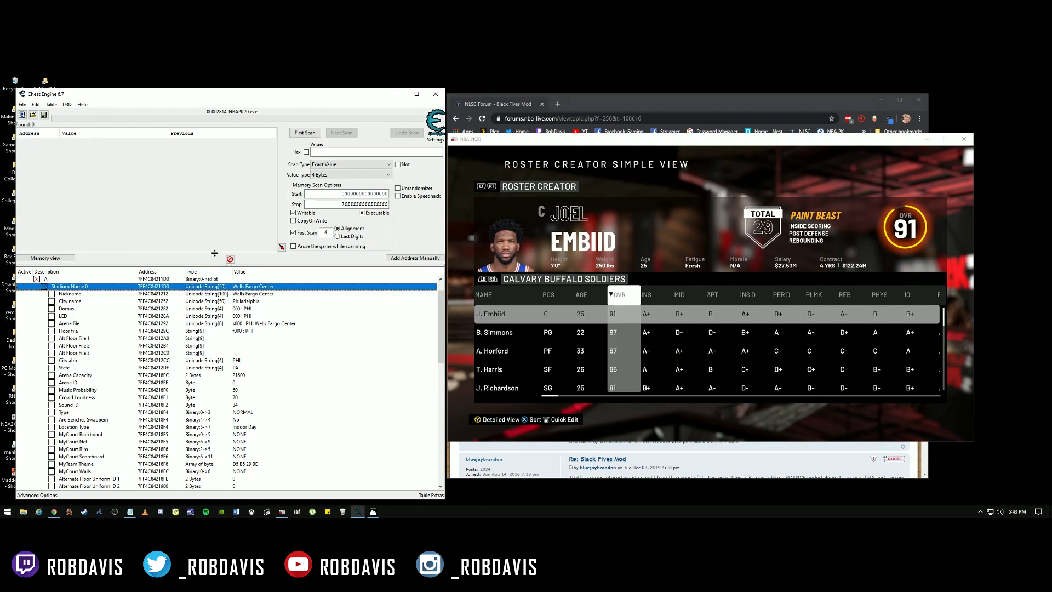
scroll(54, 283, up, 1)
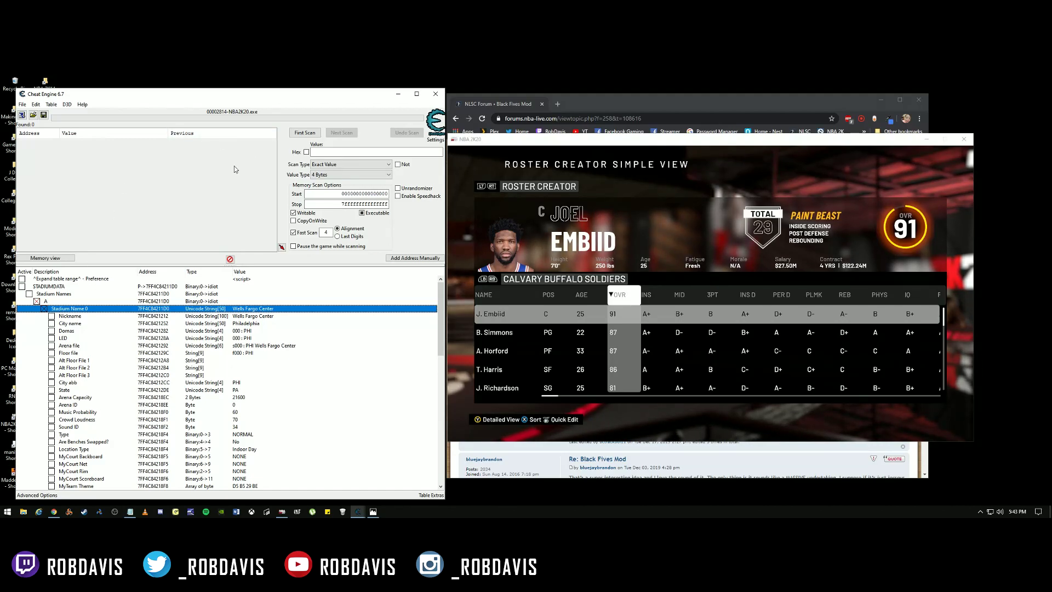
click(22, 278)
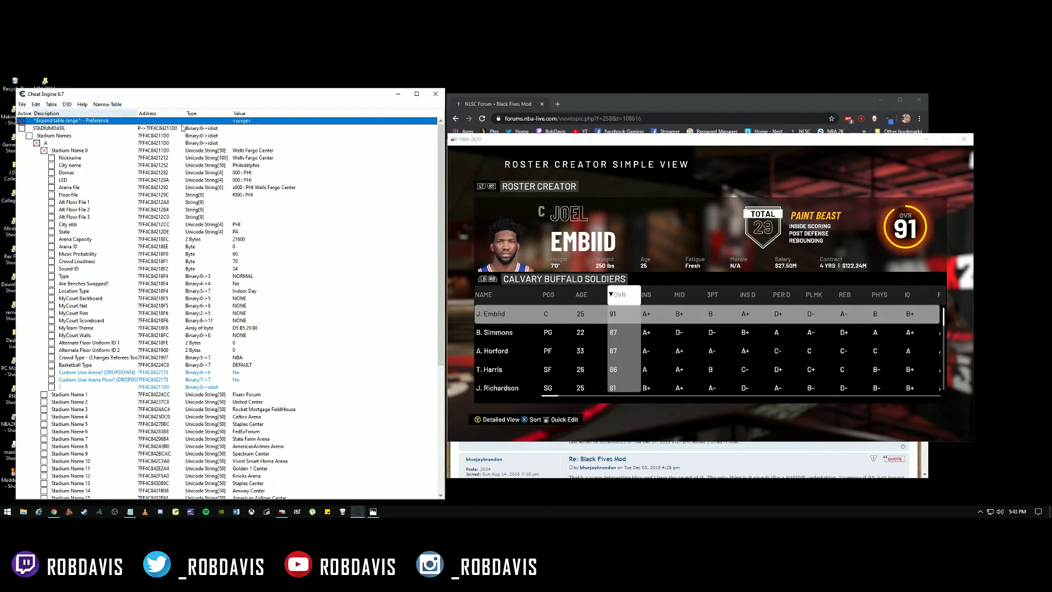
click(21, 121)
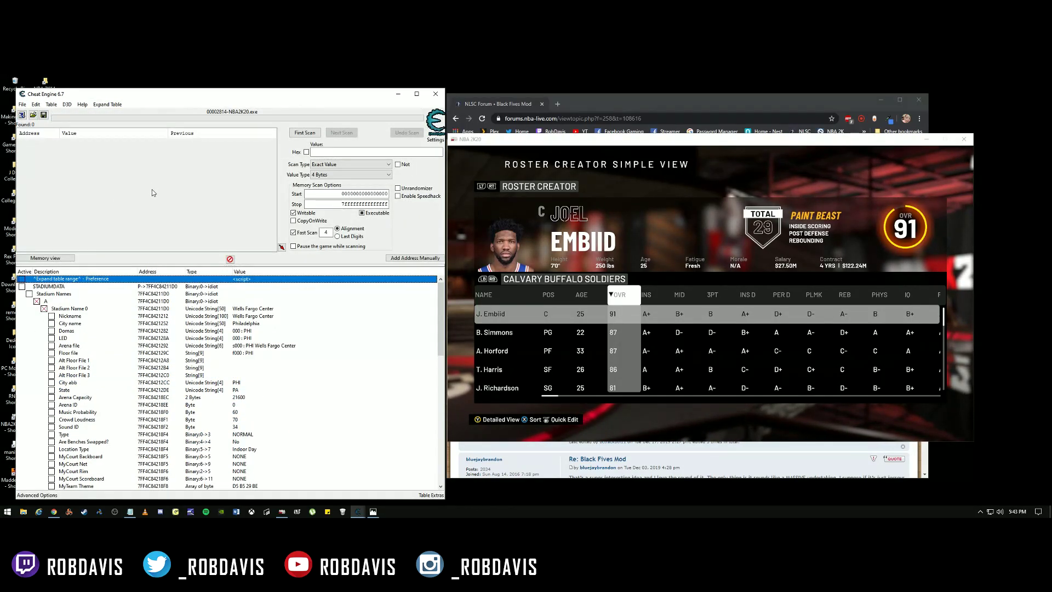
click(22, 279)
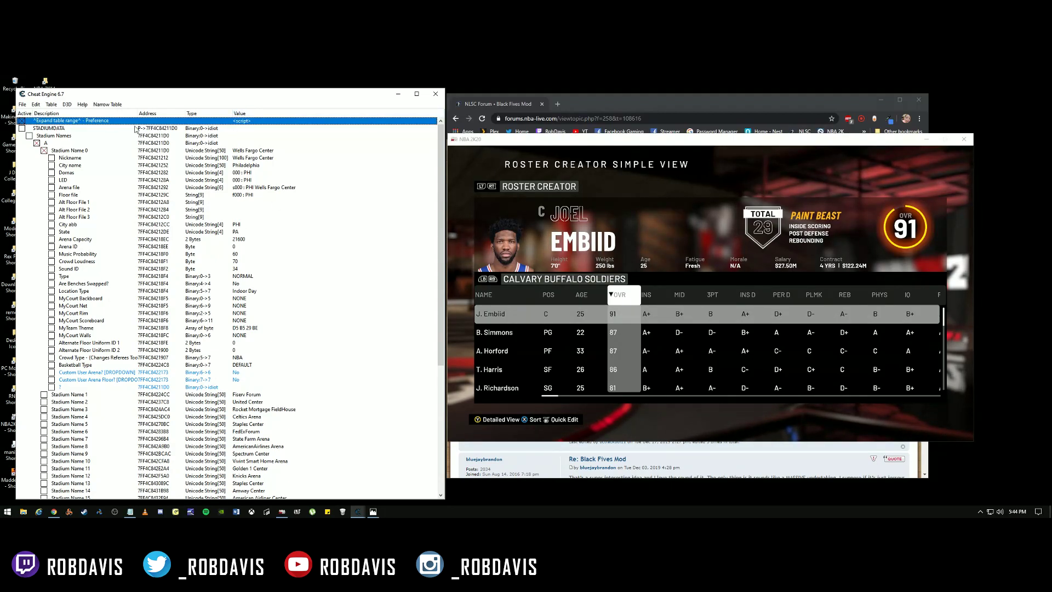
click(277, 152)
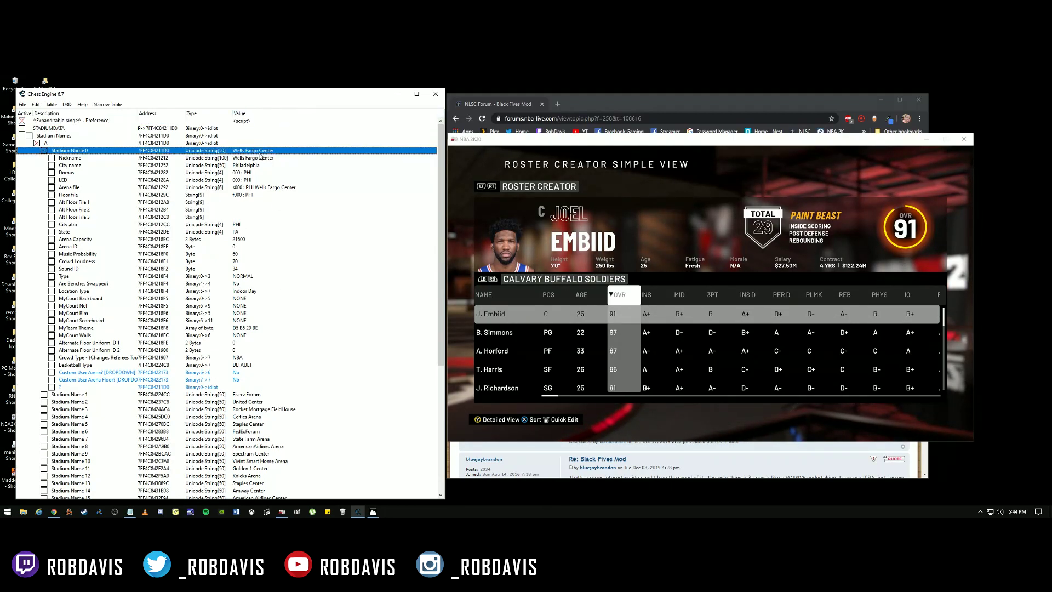
Scroll the forum to the Black Fives Mod post and highlight the 10th Calvary Buffalo Soldiers (Colchester, VT) line.
click(631, 461)
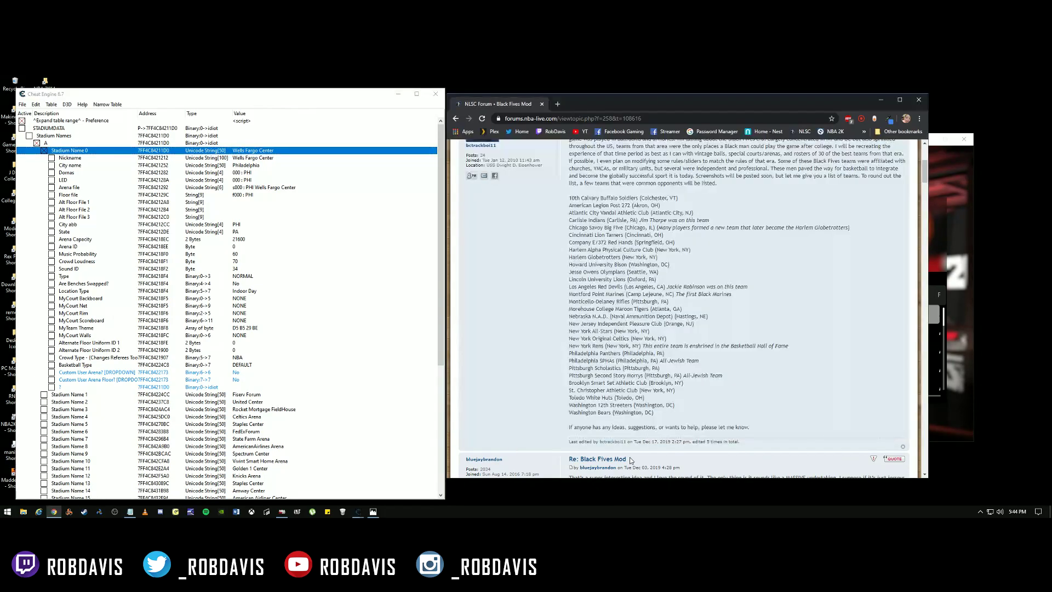
scroll(603, 220, down, 10)
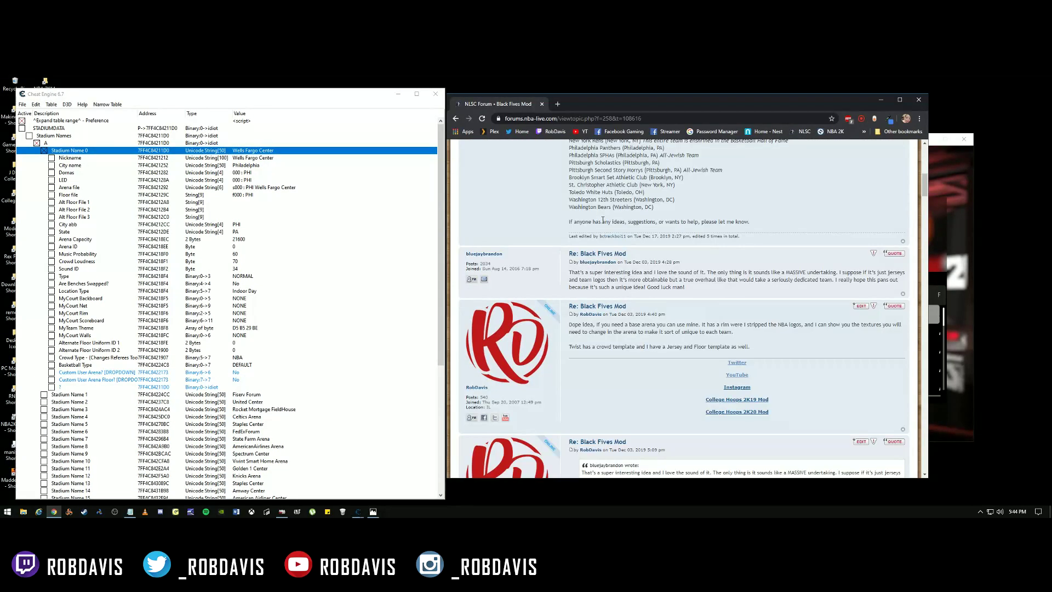
scroll(603, 219, up, 10)
scroll(579, 280, down, 2)
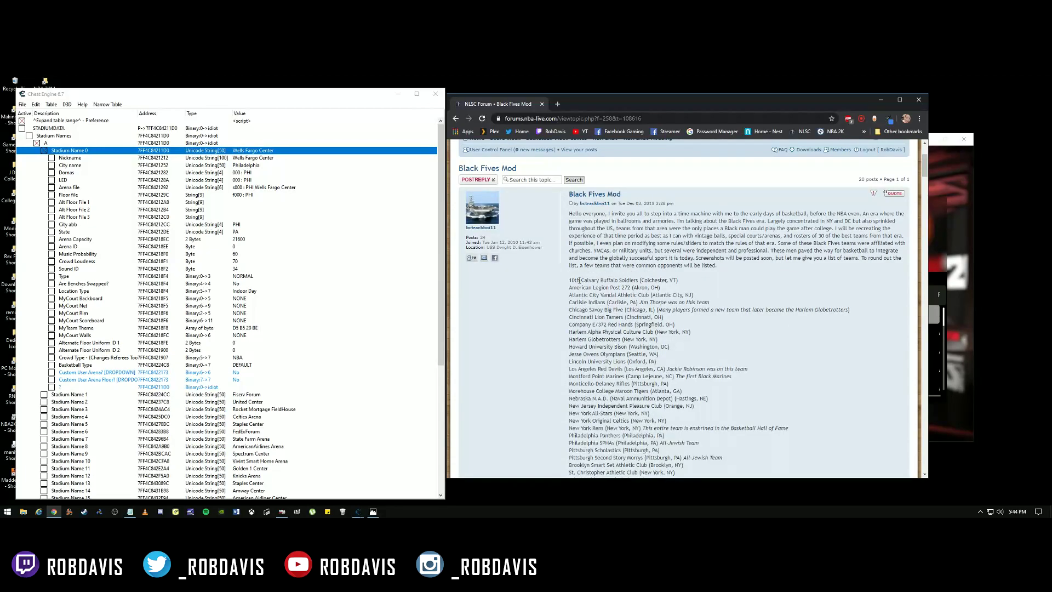
drag(570, 280, 675, 279)
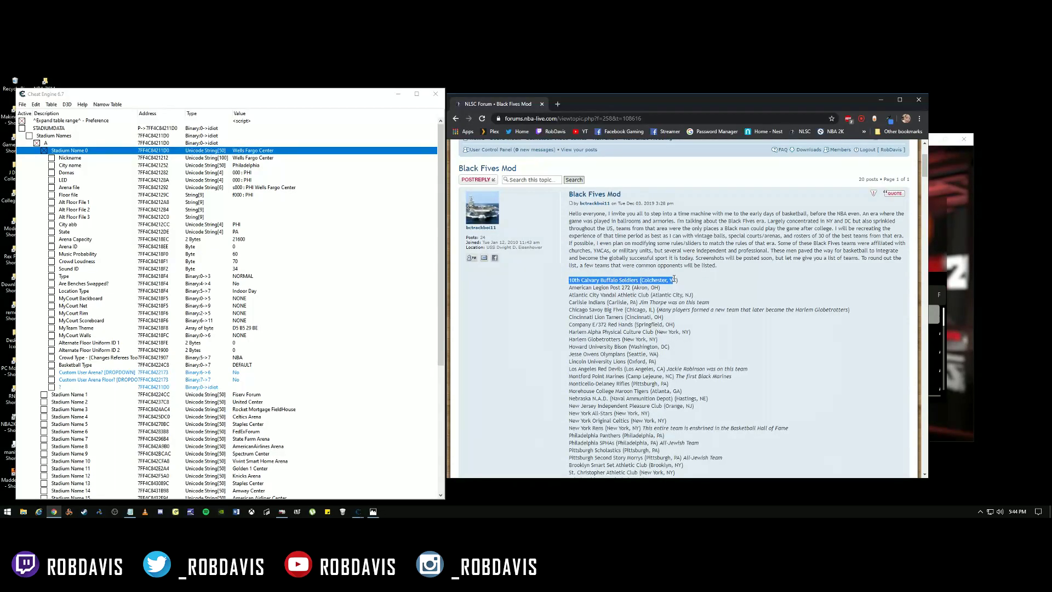
click(686, 282)
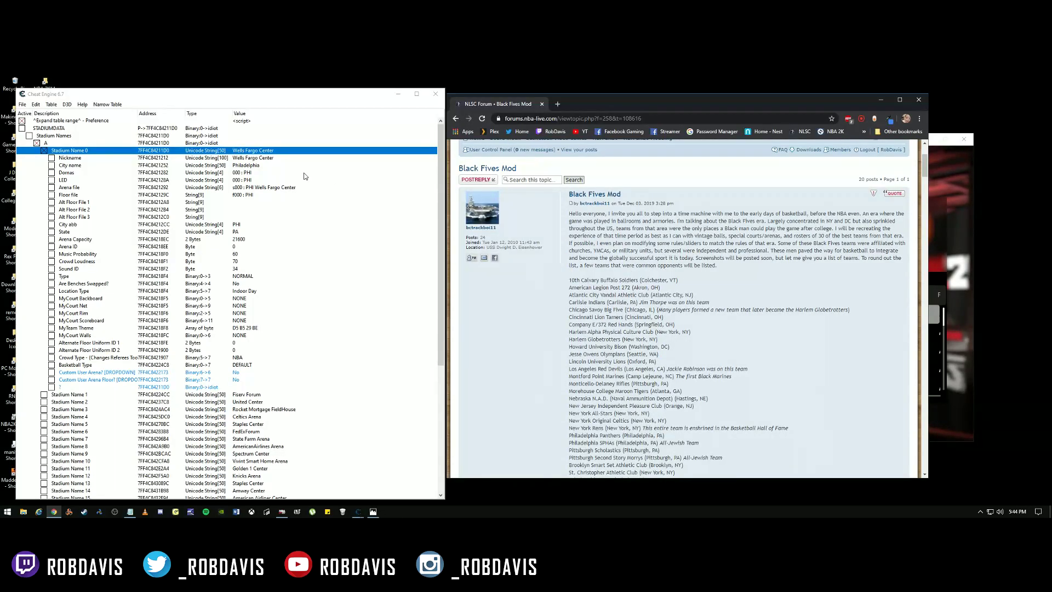
Replace Stadium Name 0's value Wells Fargo Center with Buffalo Arena.
click(268, 154)
double_click(268, 154)
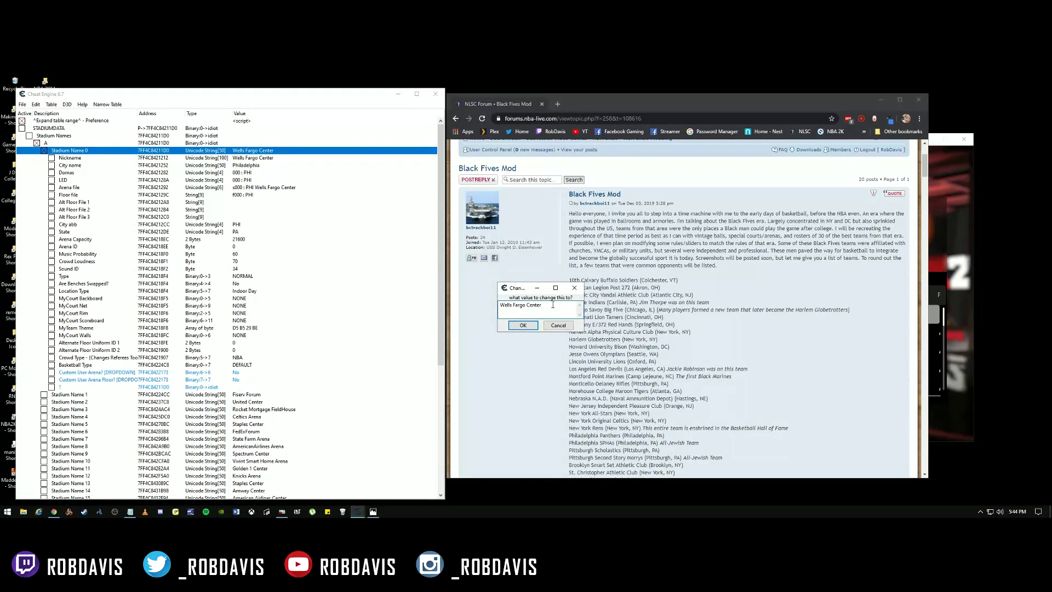
key(BackSpace)
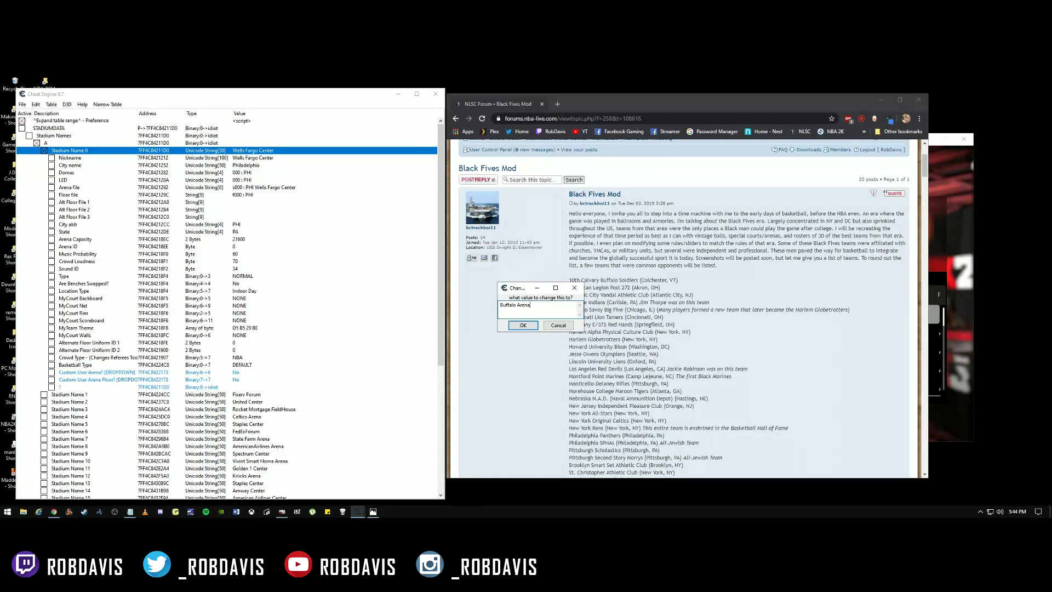
click(524, 326)
Mark the Stadium Name 0 entry in red.
right_click(80, 153)
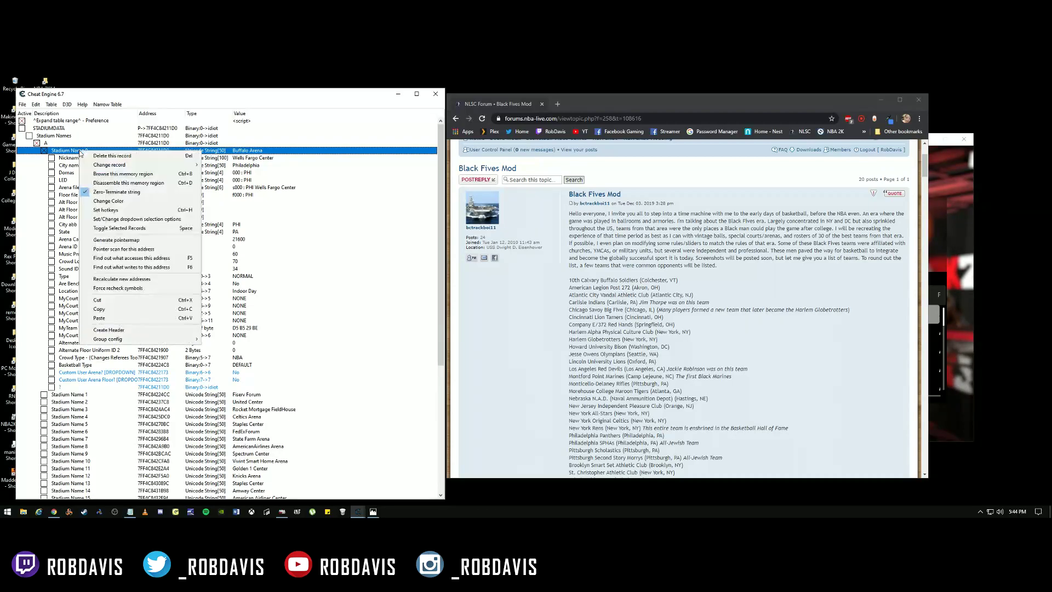
click(108, 200)
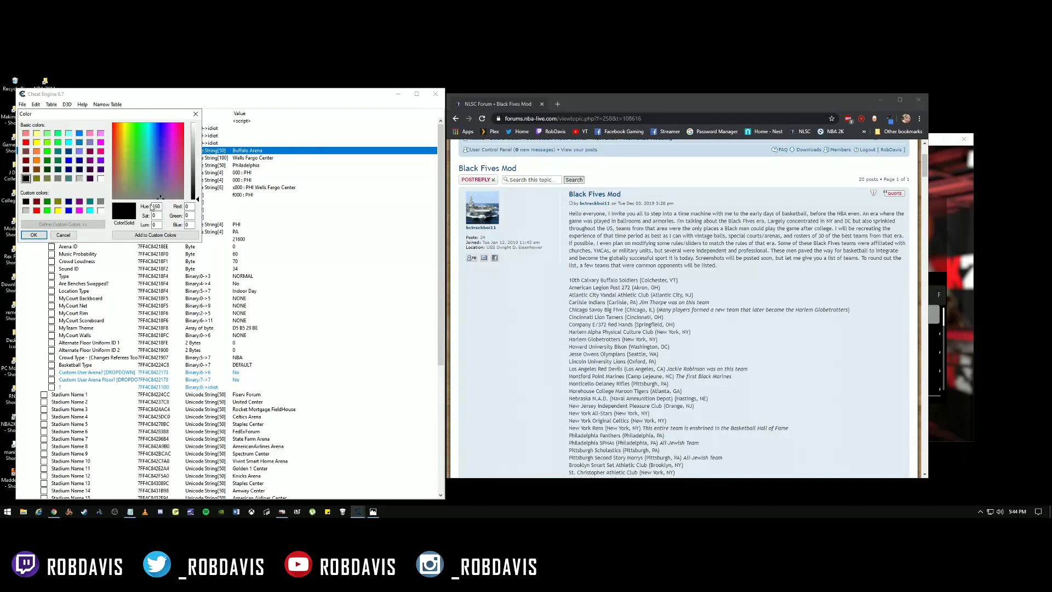
click(27, 143)
click(40, 234)
Change the Nickname value from Wells Fargo Center to Buffalo Arena.
click(233, 159)
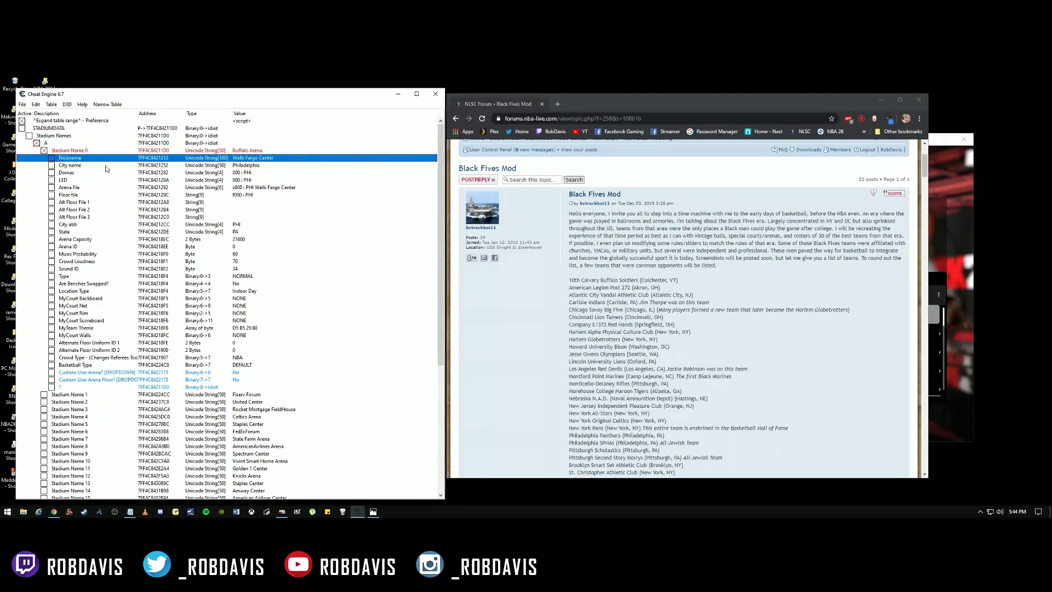
double_click(254, 152)
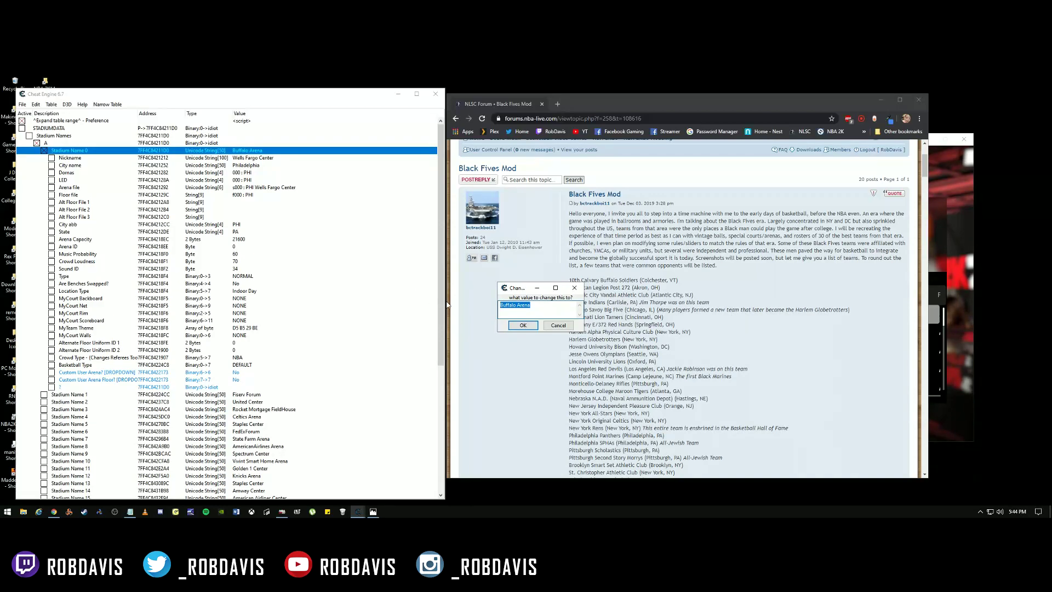
click(558, 325)
double_click(262, 159)
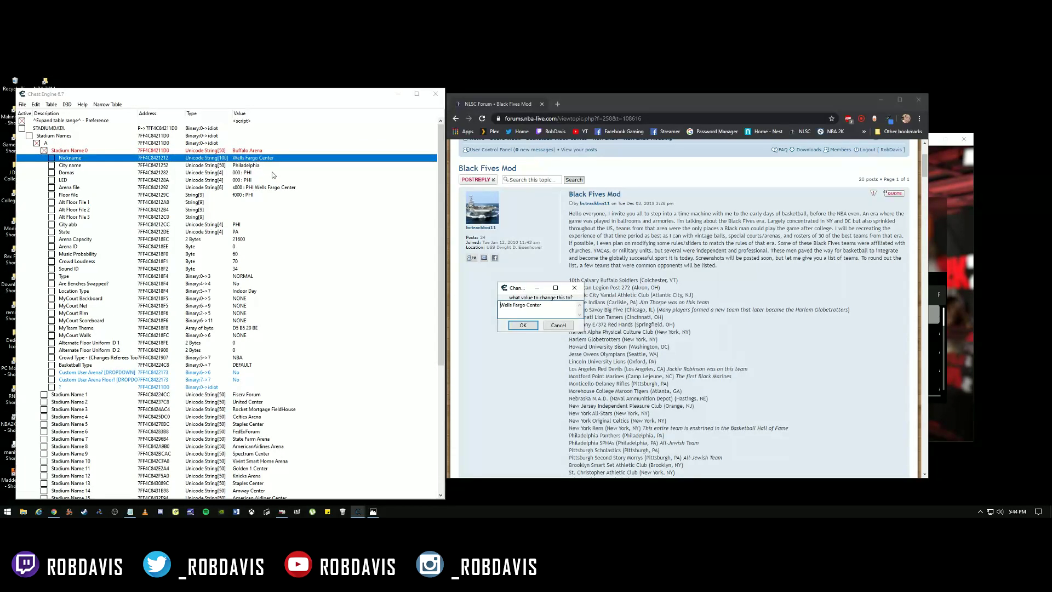
drag(544, 307, 428, 297)
text(Buffalo Arena)
click(523, 325)
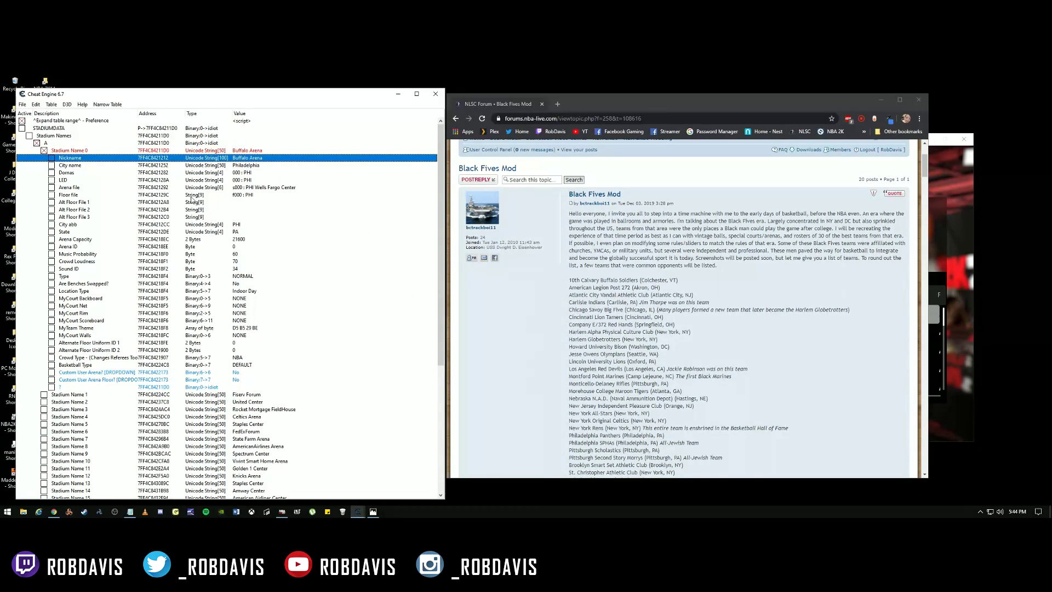
click(252, 173)
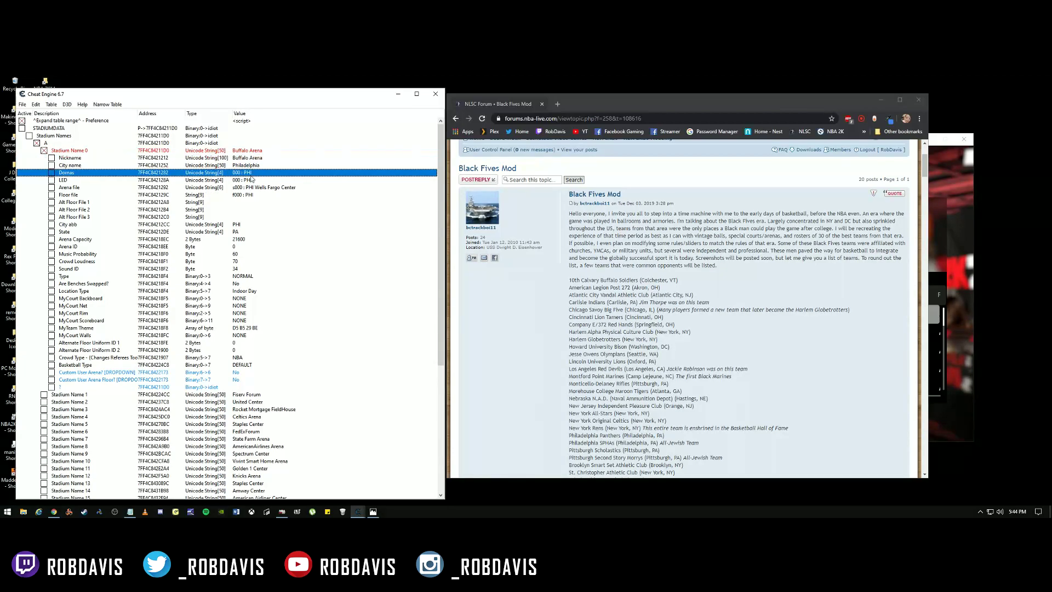
Mark the Nickname entry in red.
right_click(72, 159)
click(106, 222)
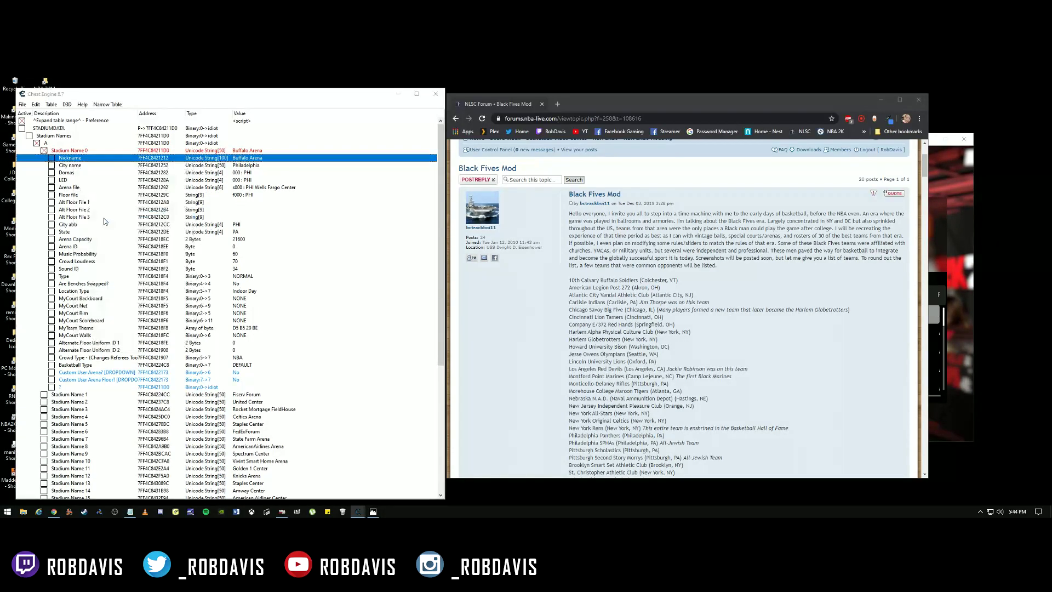
click(41, 241)
click(239, 189)
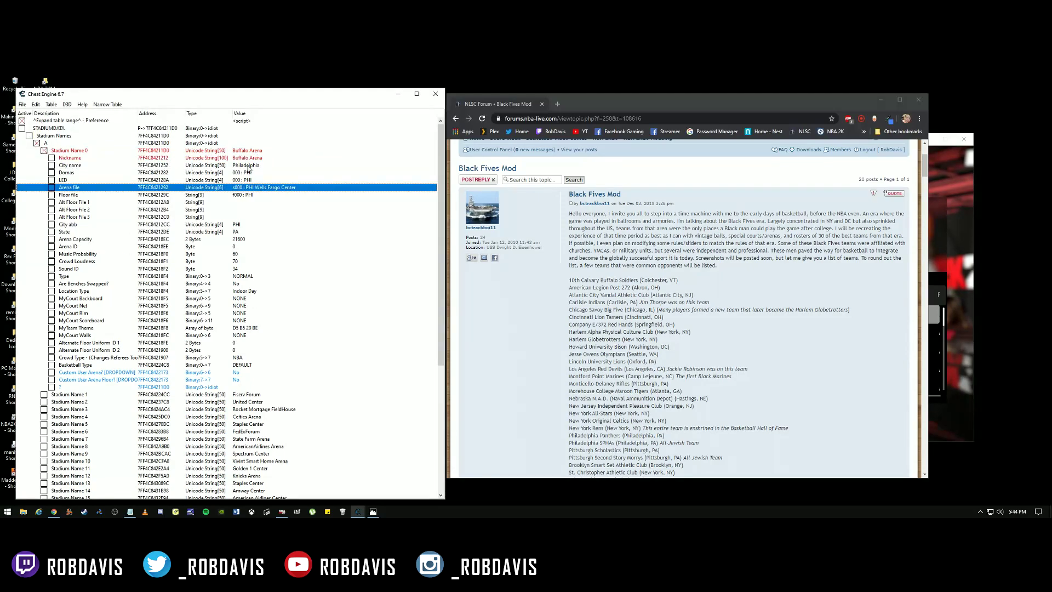
Copy Colchester from the forum post and set it as the City name in place of Philadelphia.
click(252, 165)
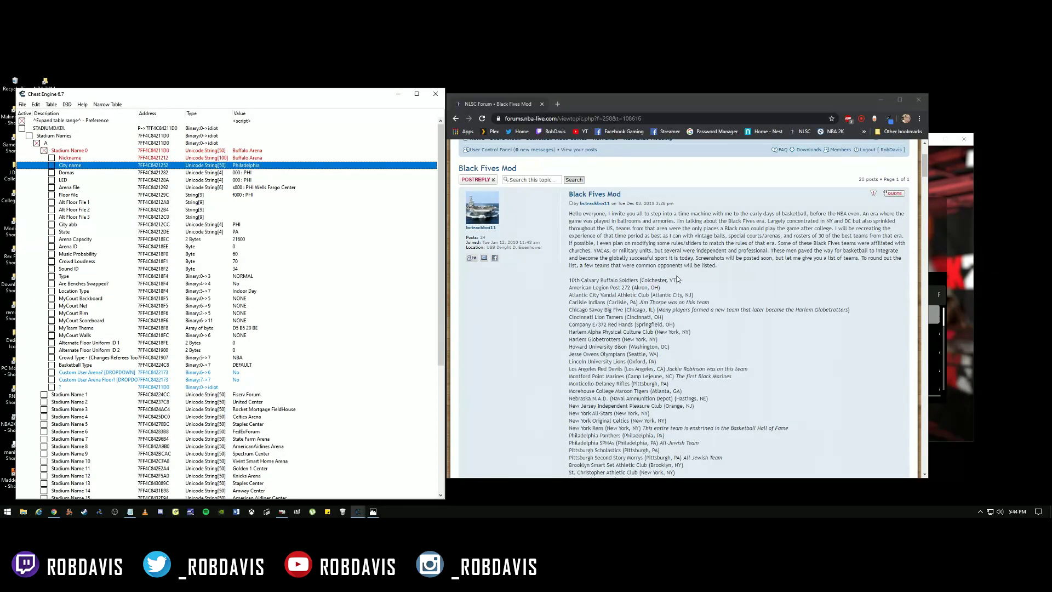
drag(667, 280, 643, 280)
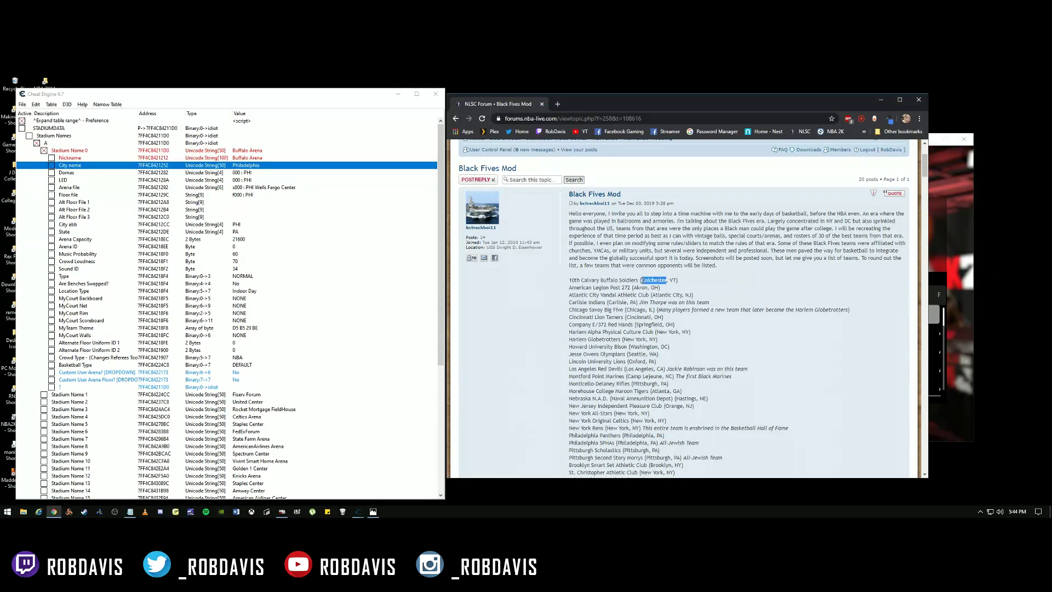
right_click(645, 280)
click(664, 287)
double_click(243, 165)
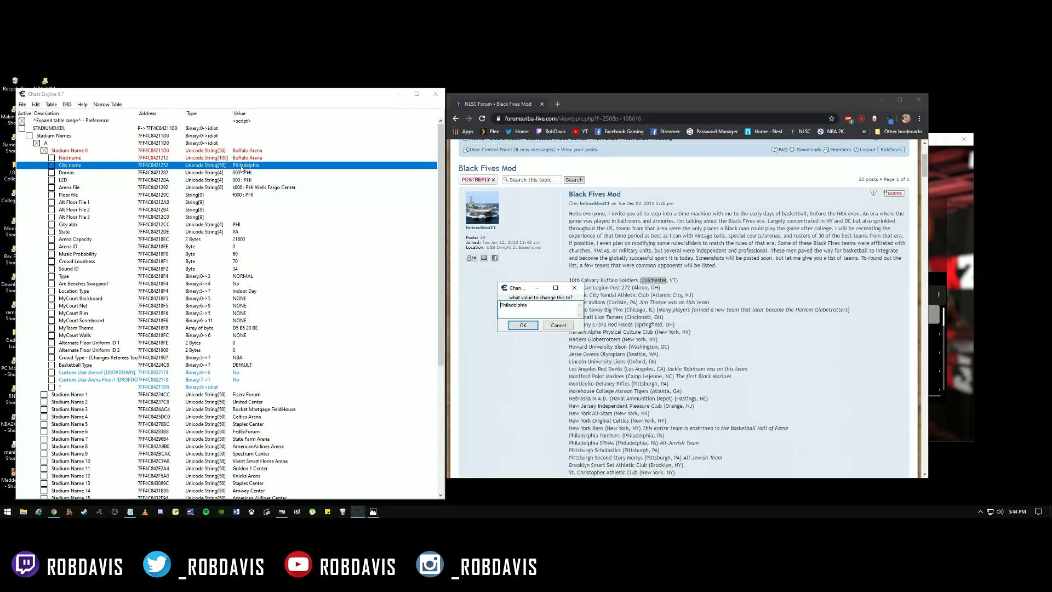
key(ctrl+a)
key(ctrl+v)
key(Return)
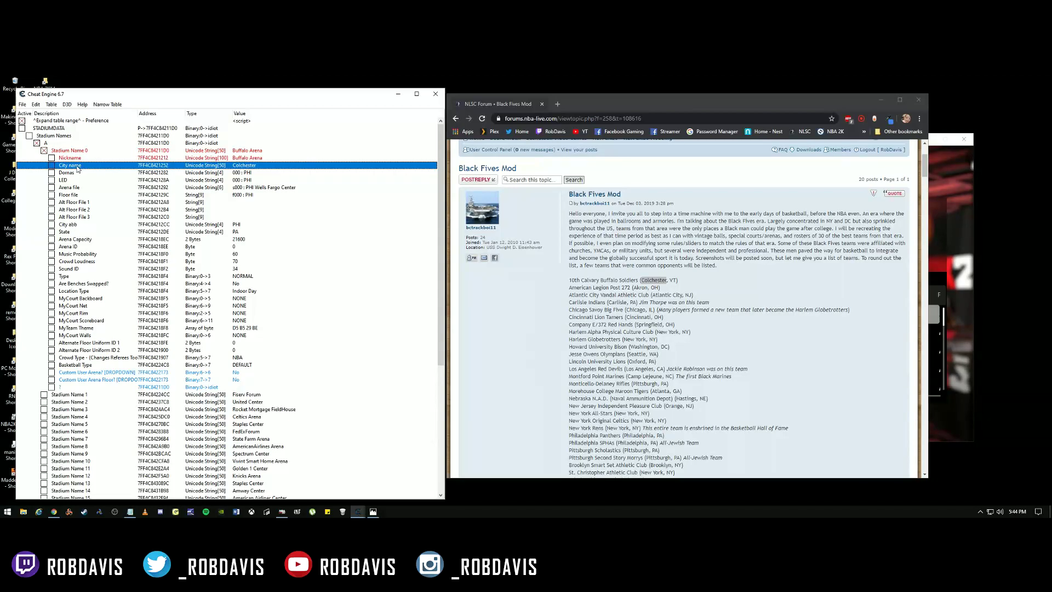
Mark the City name entry in red.
right_click(76, 168)
click(85, 219)
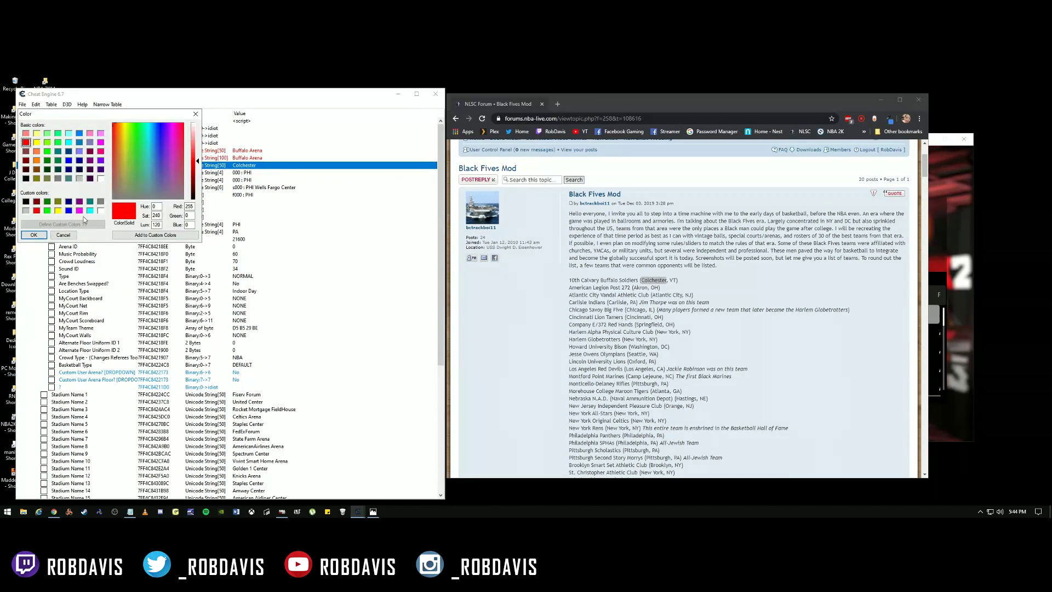
click(33, 235)
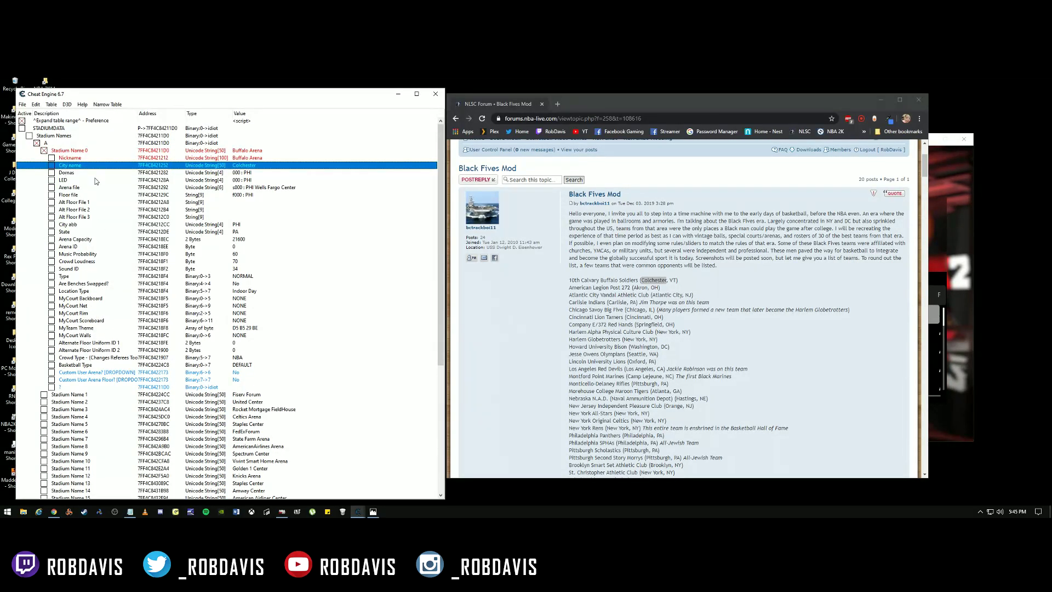
click(115, 173)
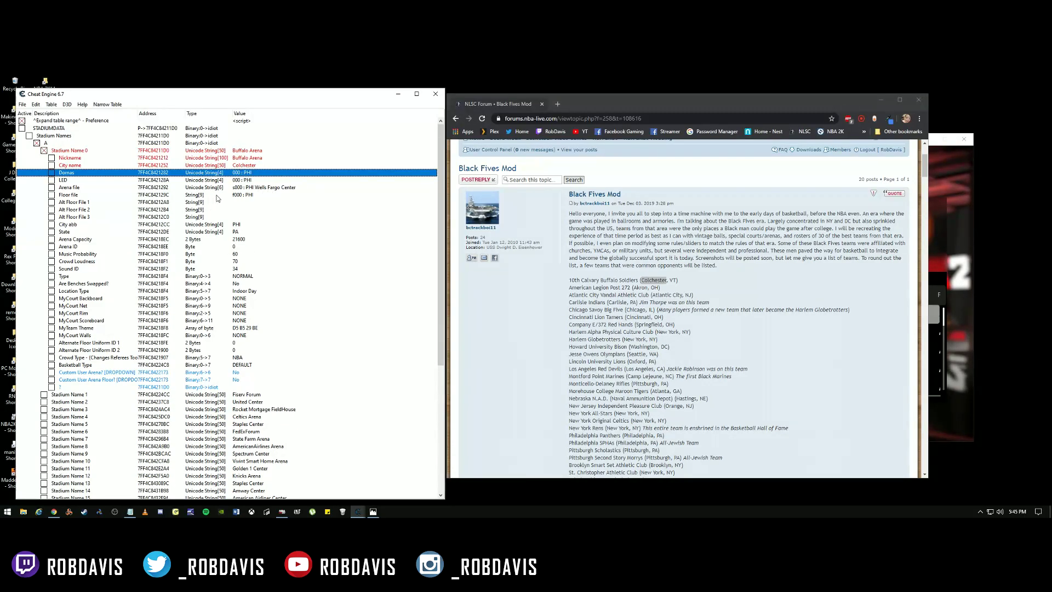
Recolour the Domas entry and then the LED entry red, both reading 000 : PHI.
right_click(66, 176)
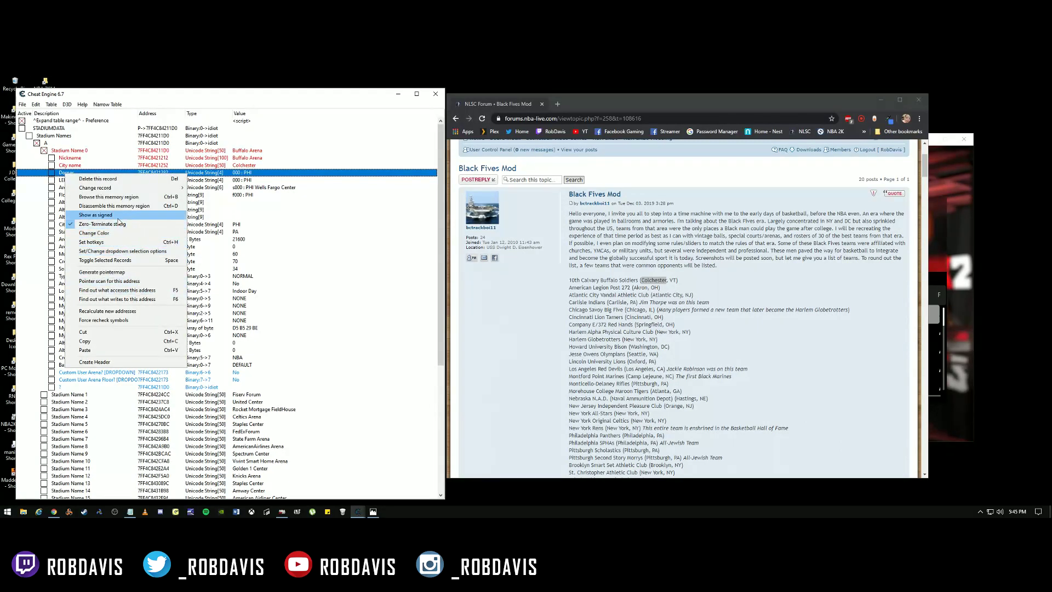
click(88, 237)
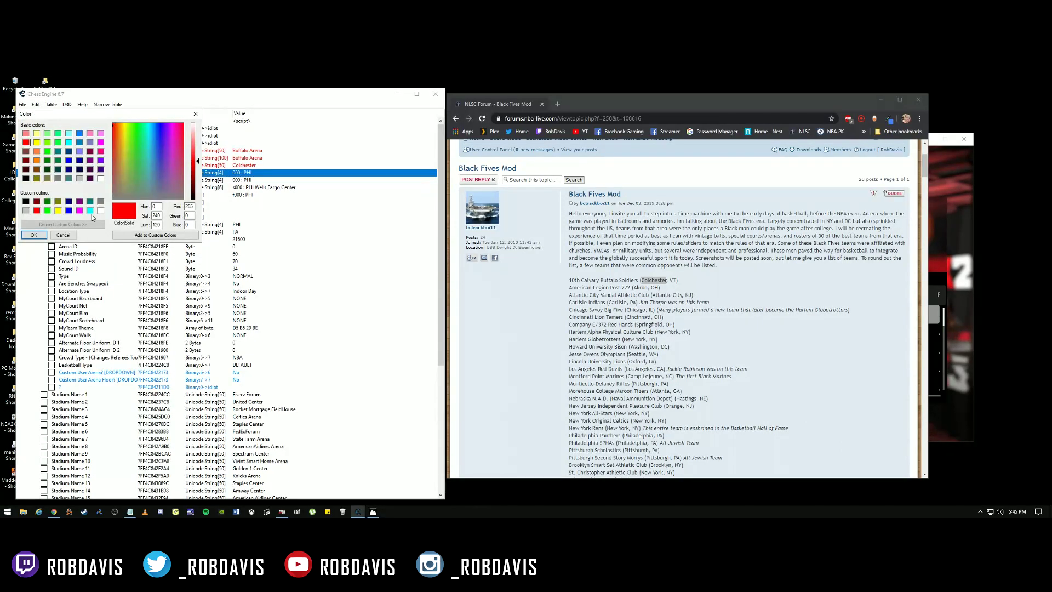
click(34, 235)
click(244, 181)
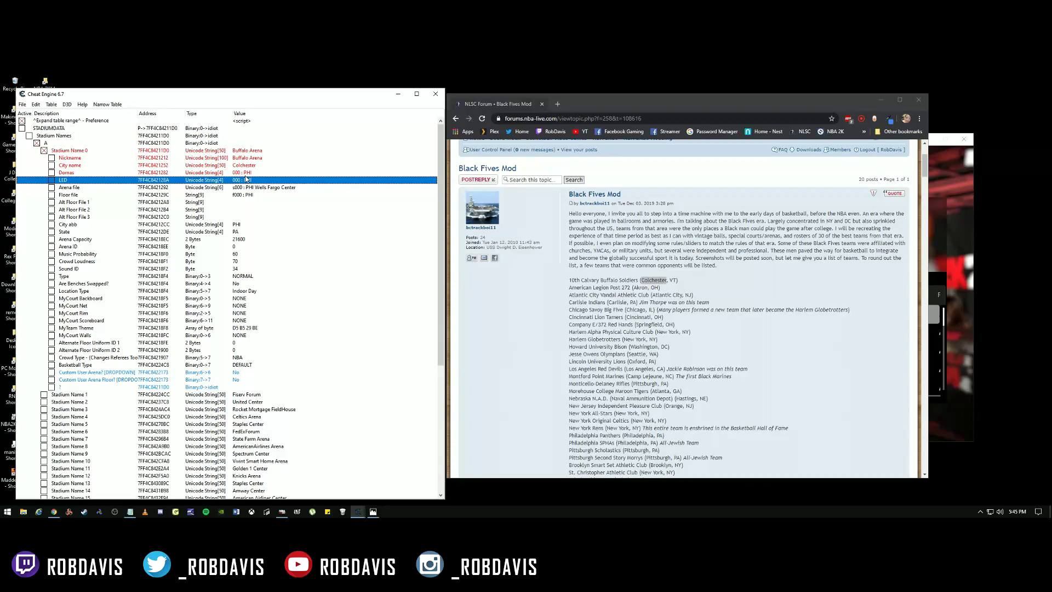
right_click(63, 184)
click(179, 240)
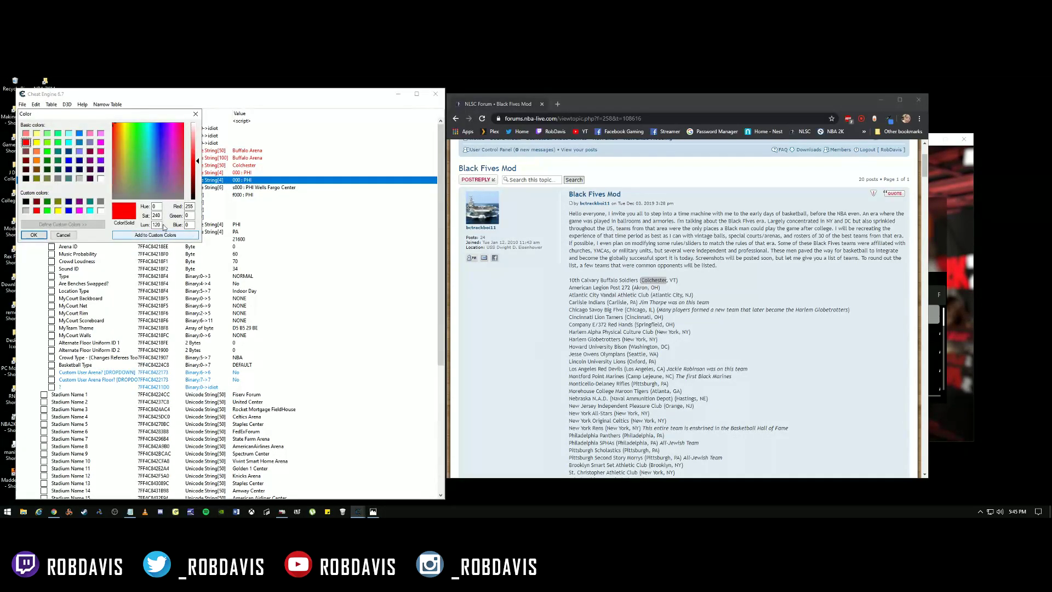
click(34, 235)
Select the Arena file entry (x000 : PHI Wells Fargo Center) and bring up its context menu.
click(112, 190)
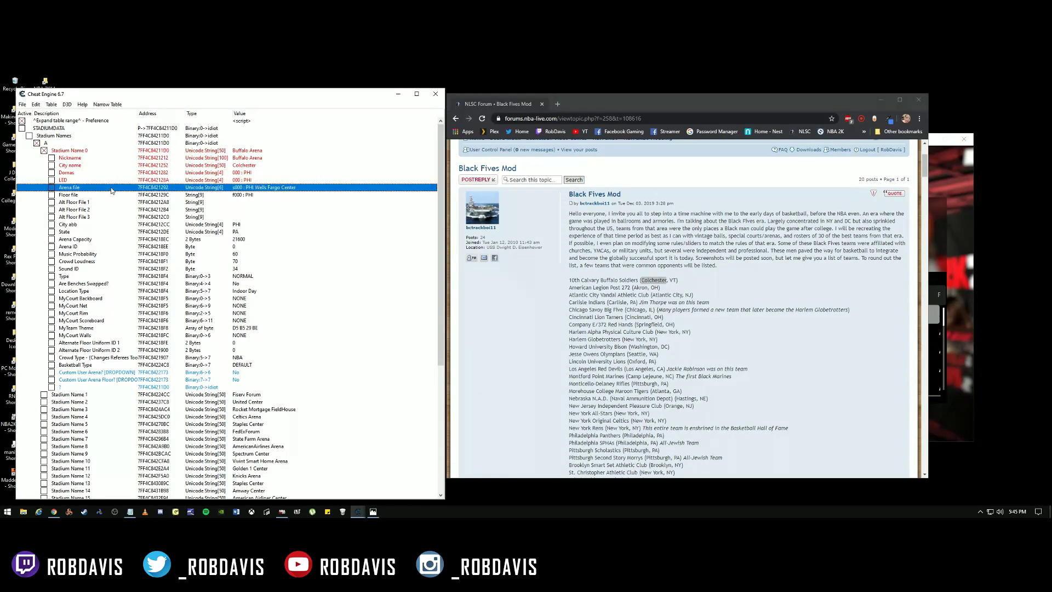
click(92, 196)
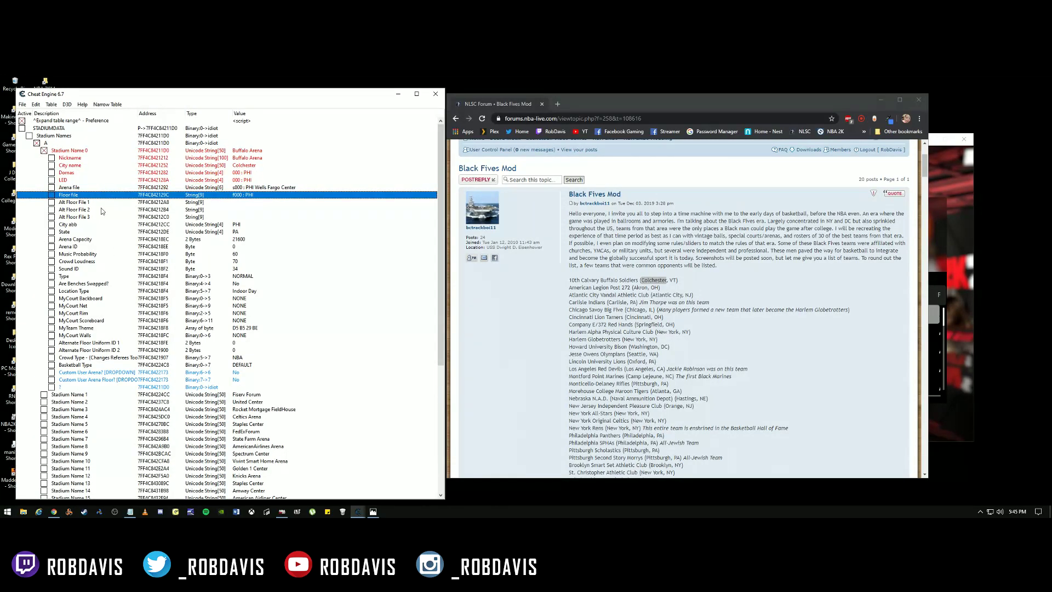
click(78, 186)
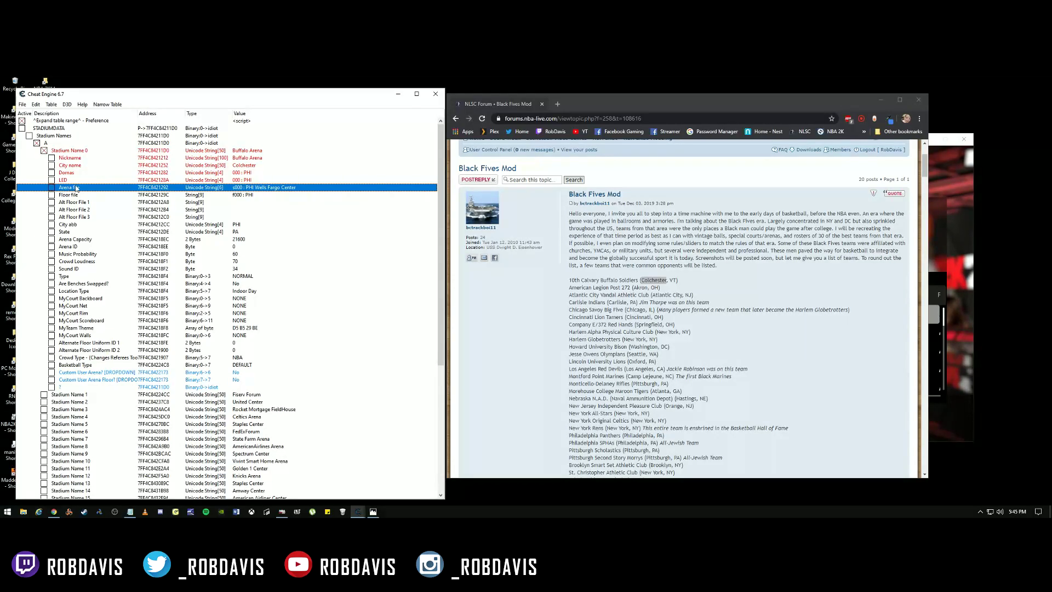
click(247, 195)
click(247, 187)
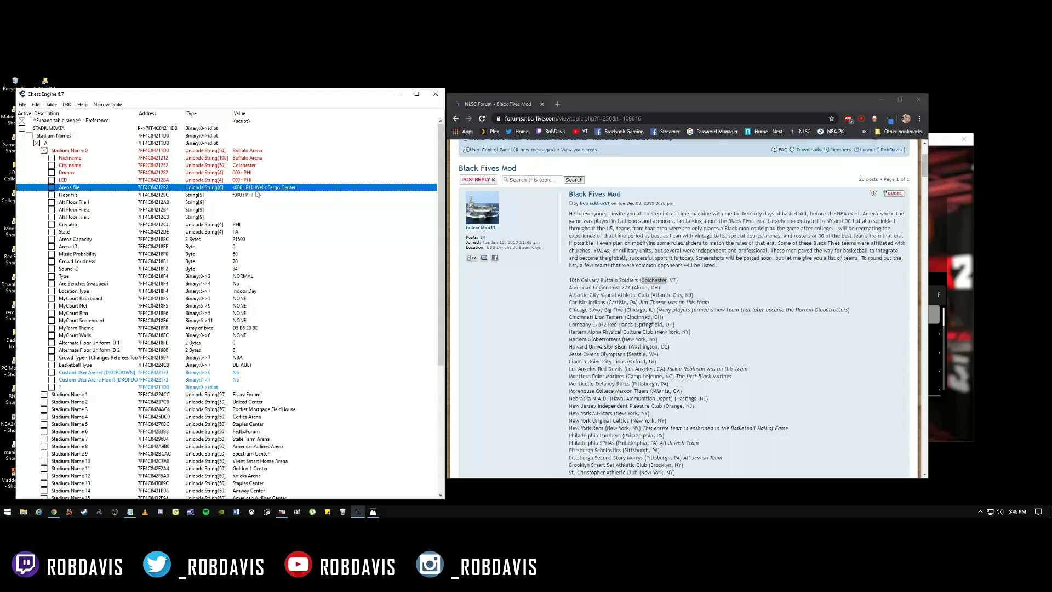
click(251, 195)
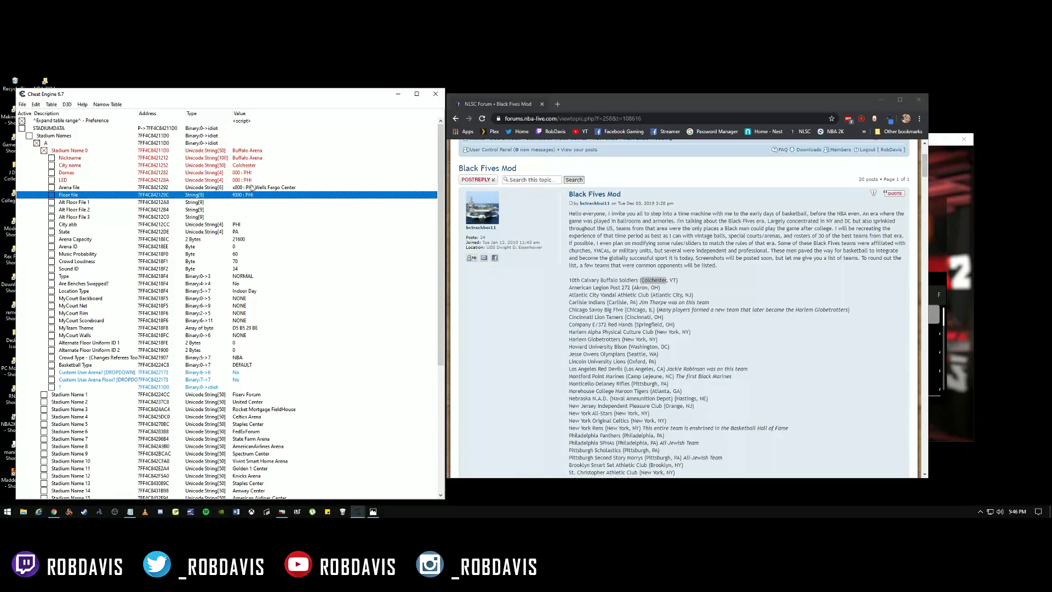
click(254, 188)
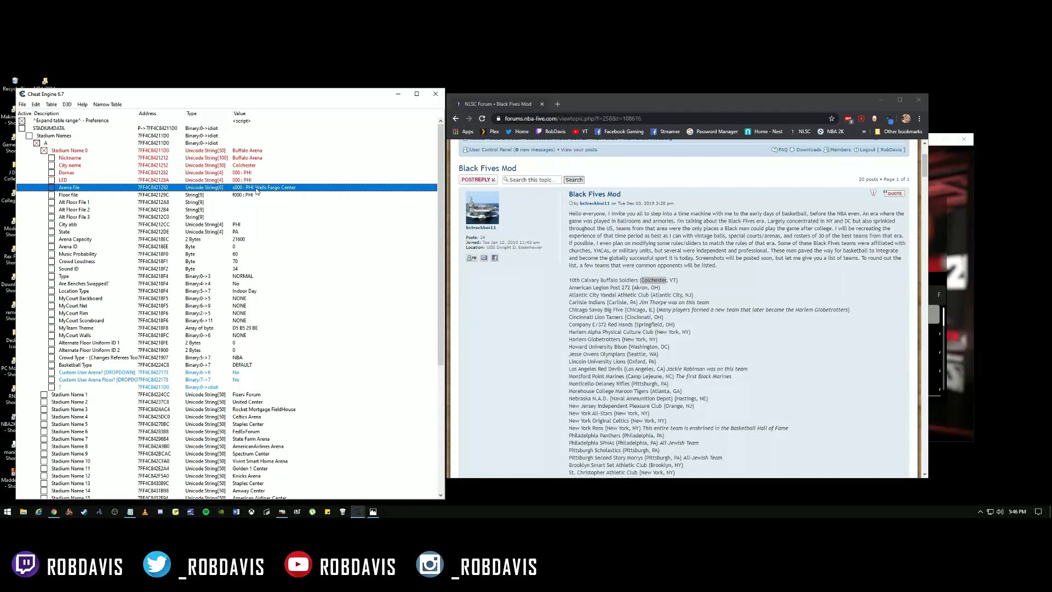
right_click(66, 190)
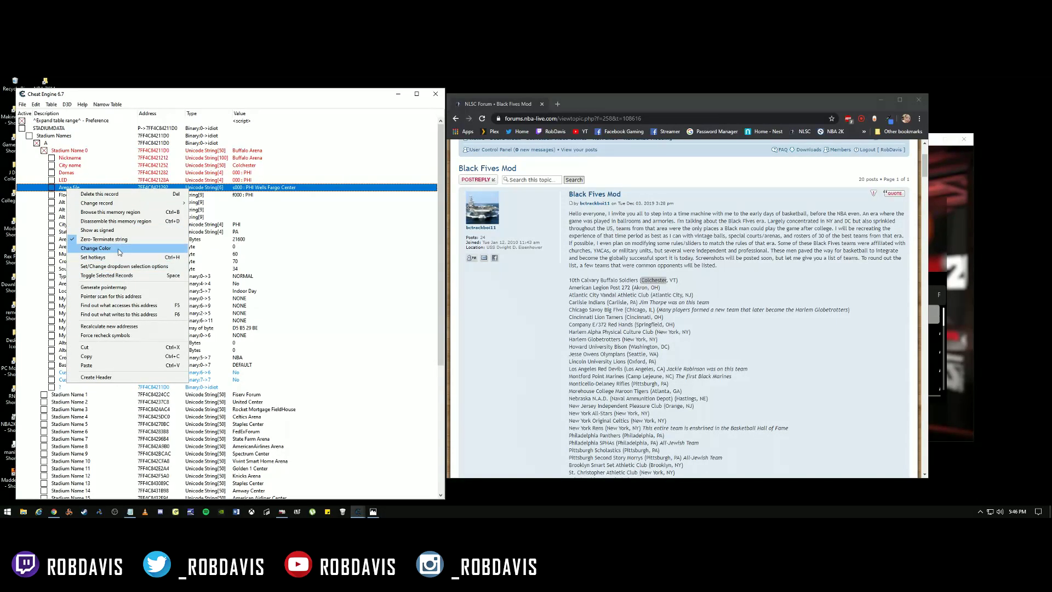